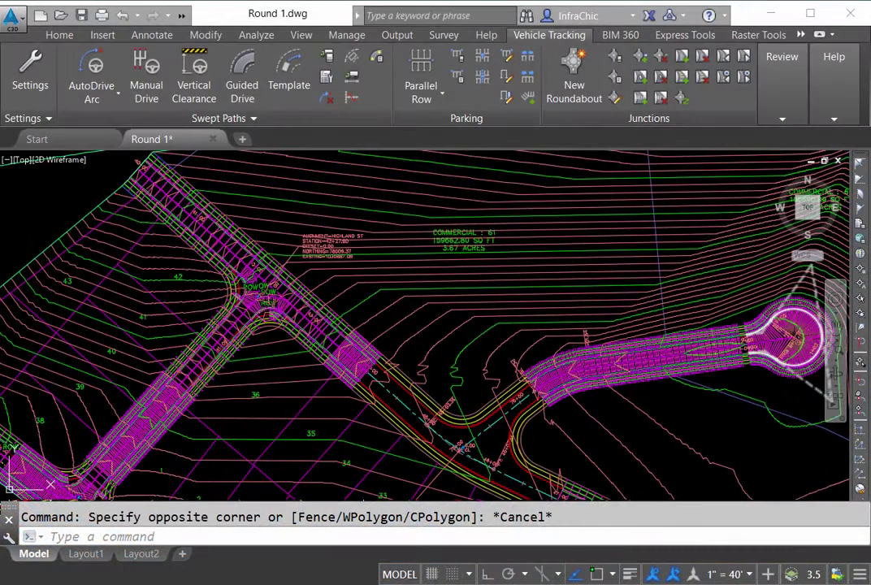
Step: Zoom out over the site and inspect the design profile in the profile view
{"action": "left_click", "coordinate": [864, 83]}
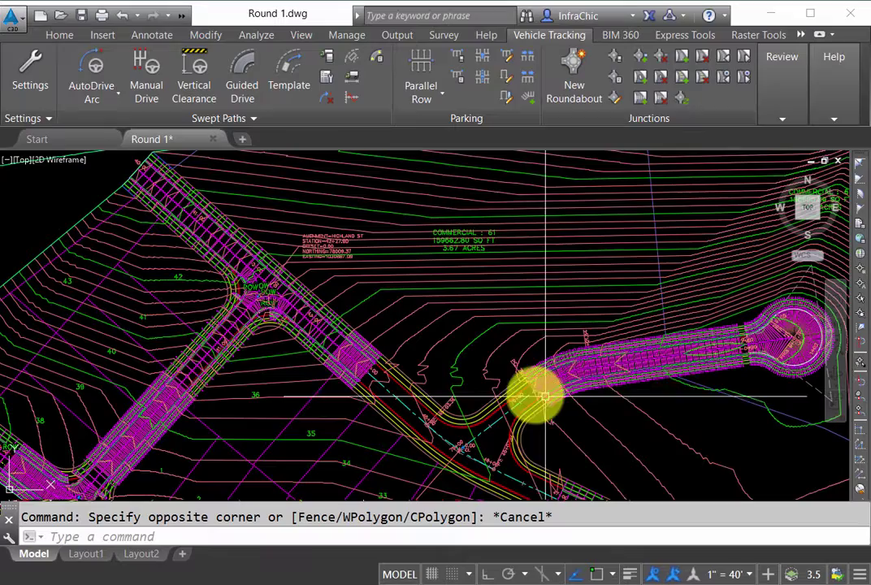
{"action": "scroll", "coordinate": [419, 368], "scroll_direction": "down", "scroll_amount": 3}
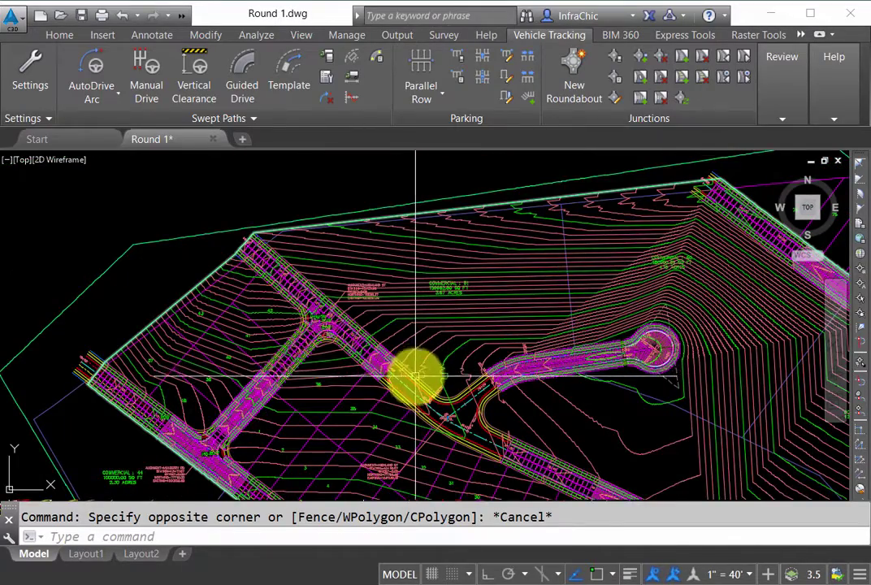
{"action": "scroll", "coordinate": [413, 370], "scroll_direction": "down", "scroll_amount": 6}
{"action": "scroll", "coordinate": [561, 208], "scroll_direction": "up", "scroll_amount": 6}
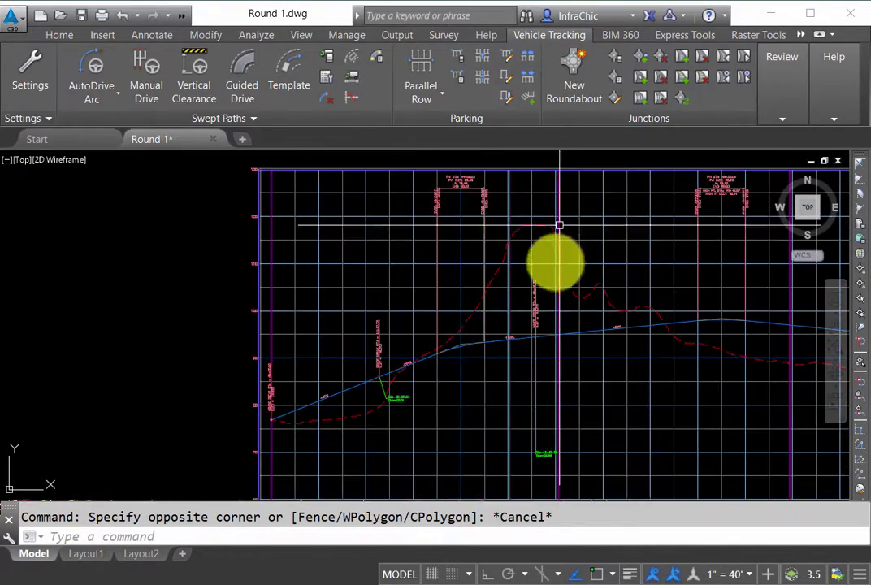
{"action": "left_click", "coordinate": [556, 334]}
{"action": "scroll", "coordinate": [537, 317], "scroll_direction": "down", "scroll_amount": 2}
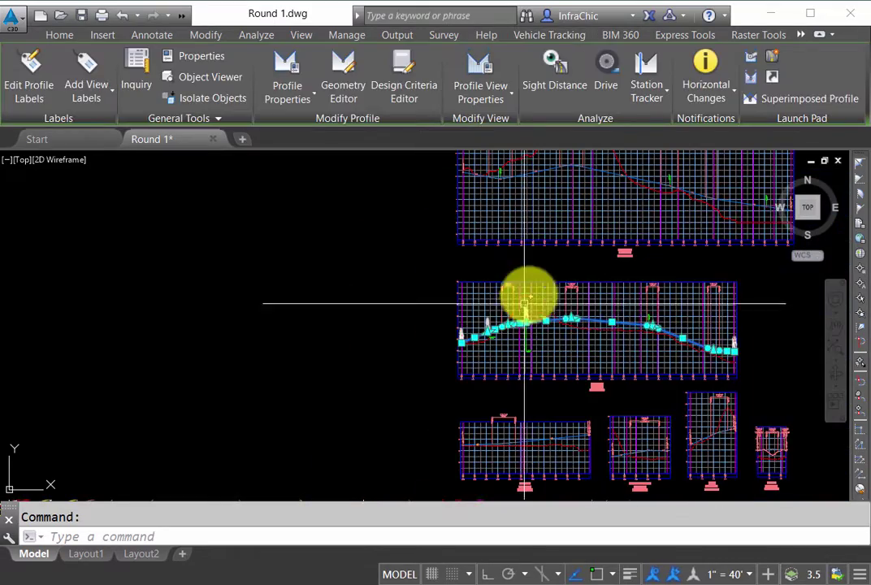
{"action": "key", "text": "Escape"}
{"action": "scroll", "coordinate": [509, 270], "scroll_direction": "down", "scroll_amount": 4}
{"action": "scroll", "coordinate": [439, 401], "scroll_direction": "up", "scroll_amount": 8}
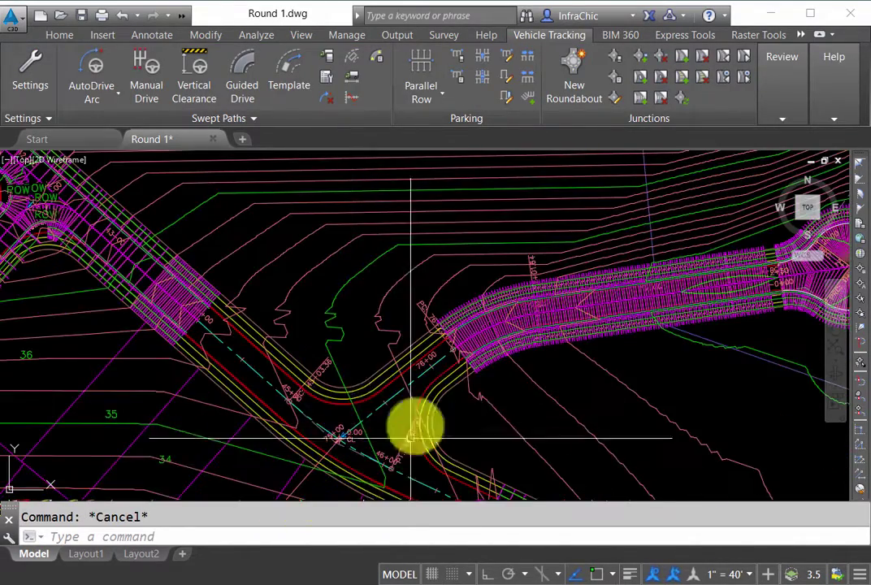
Step: Inspect the existing ground surface near the intersection
{"action": "left_click", "coordinate": [335, 342]}
{"action": "mouse_move", "coordinate": [346, 342]}
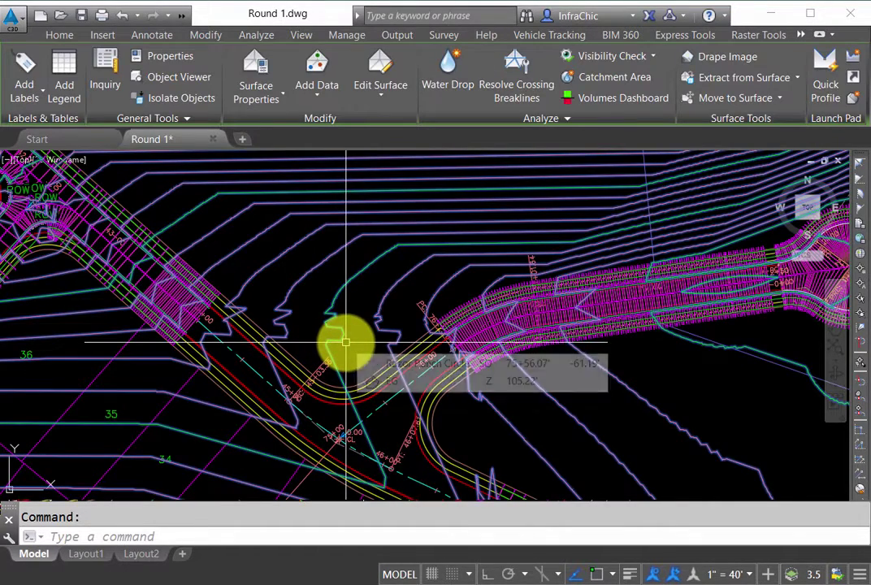
{"action": "key", "text": "Escape"}
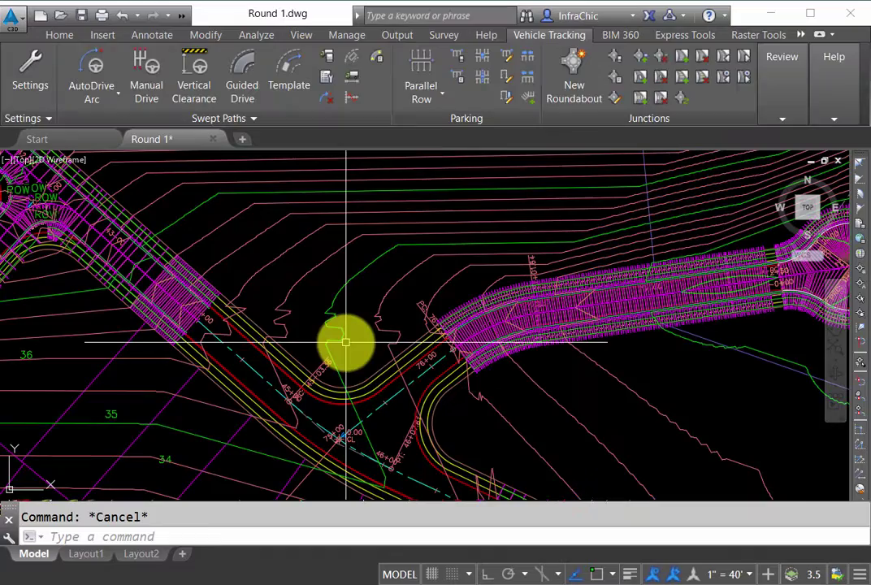
{"action": "scroll", "coordinate": [411, 306], "scroll_direction": "down", "scroll_amount": 2}
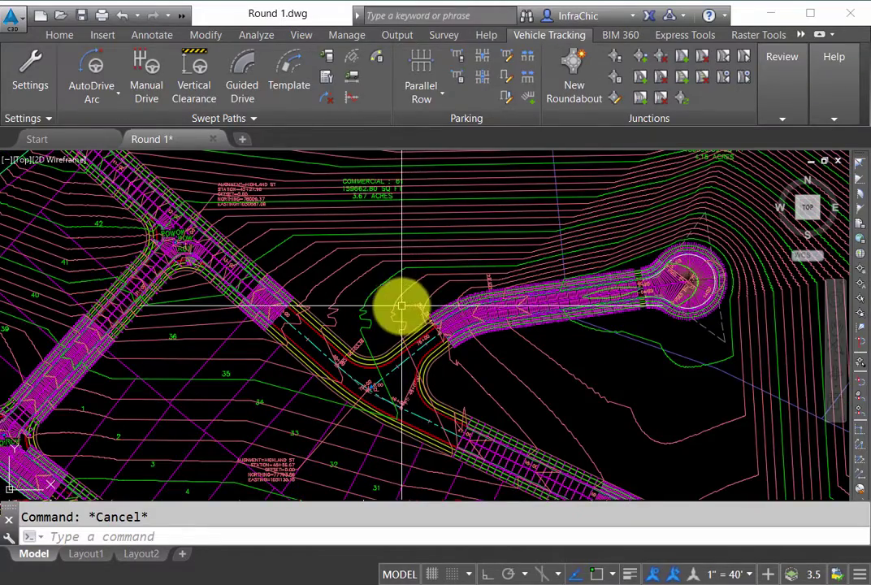
{"action": "scroll", "coordinate": [287, 282], "scroll_direction": "up", "scroll_amount": 4}
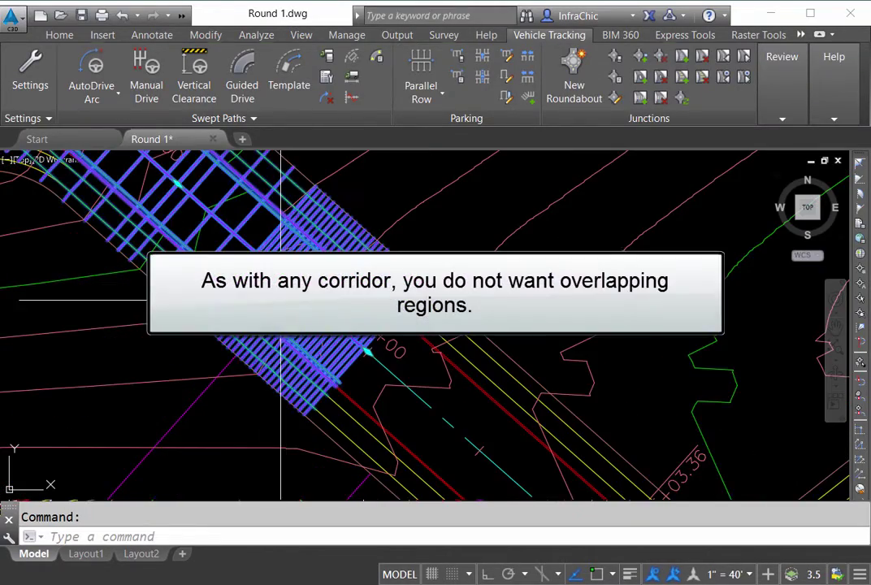
Step: Inspect the road corridor near the intersection and check its regions
{"action": "left_click", "coordinate": [281, 300]}
{"action": "scroll", "coordinate": [281, 300], "scroll_direction": "down", "scroll_amount": 4}
{"action": "scroll", "coordinate": [273, 300], "scroll_direction": "up", "scroll_amount": 2}
{"action": "left_click", "coordinate": [422, 359]}
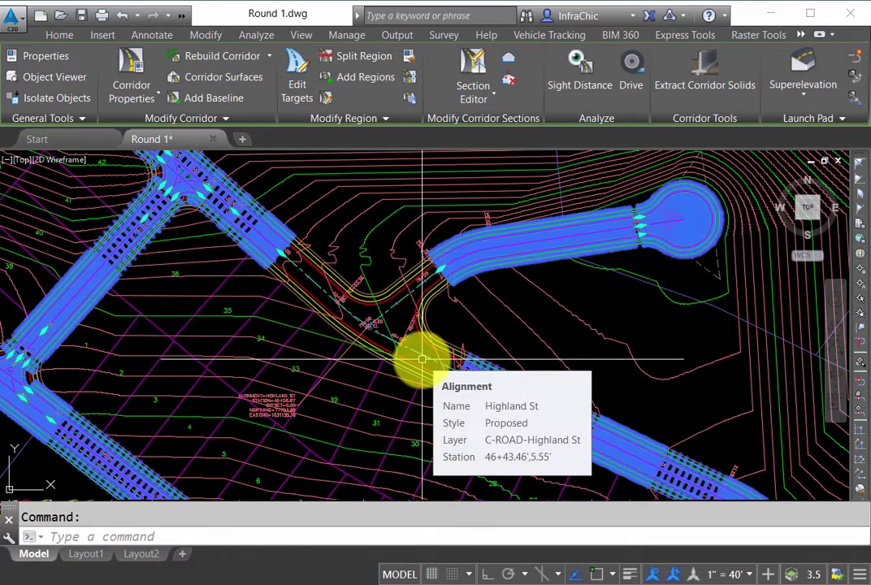
{"action": "key", "text": "Escape"}
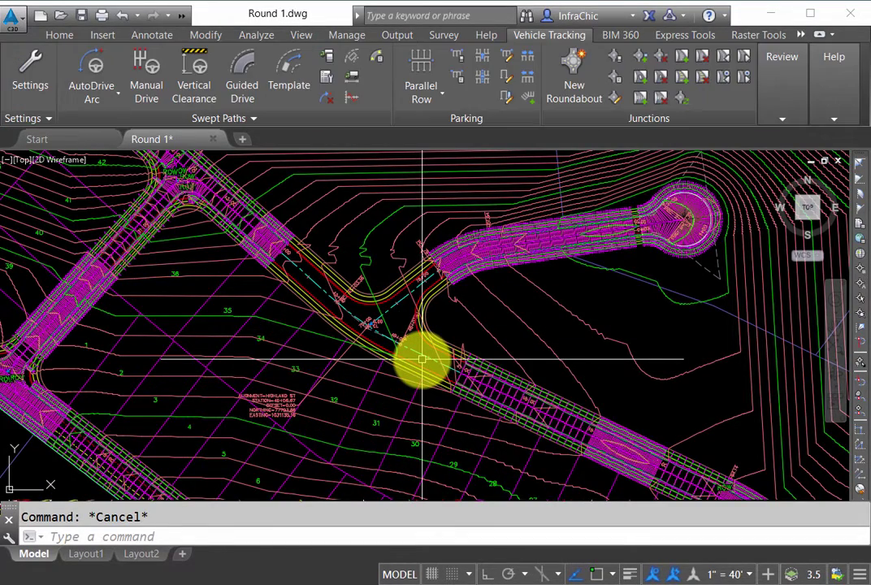
{"action": "scroll", "coordinate": [410, 365], "scroll_direction": "down", "scroll_amount": 5}
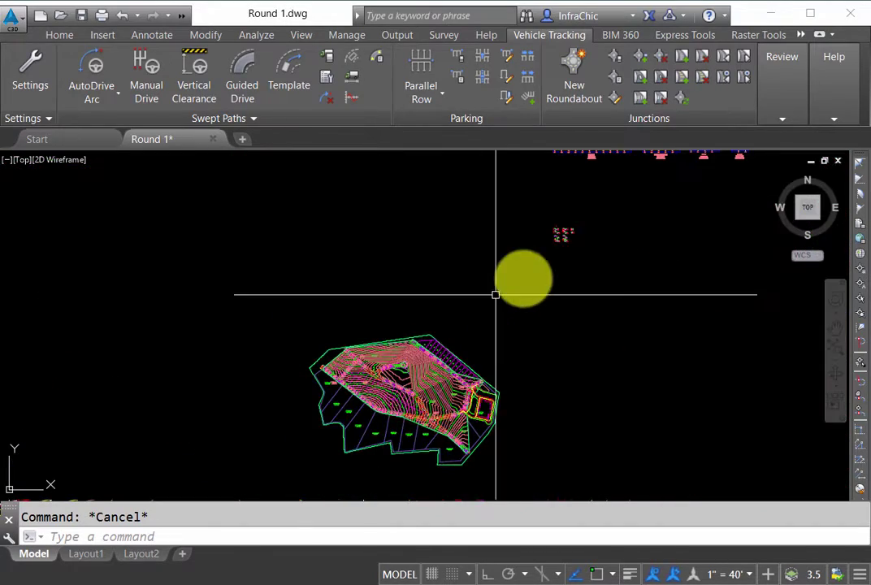
{"action": "scroll", "coordinate": [559, 231], "scroll_direction": "up", "scroll_amount": 6}
{"action": "scroll", "coordinate": [557, 241], "scroll_direction": "up", "scroll_amount": 3}
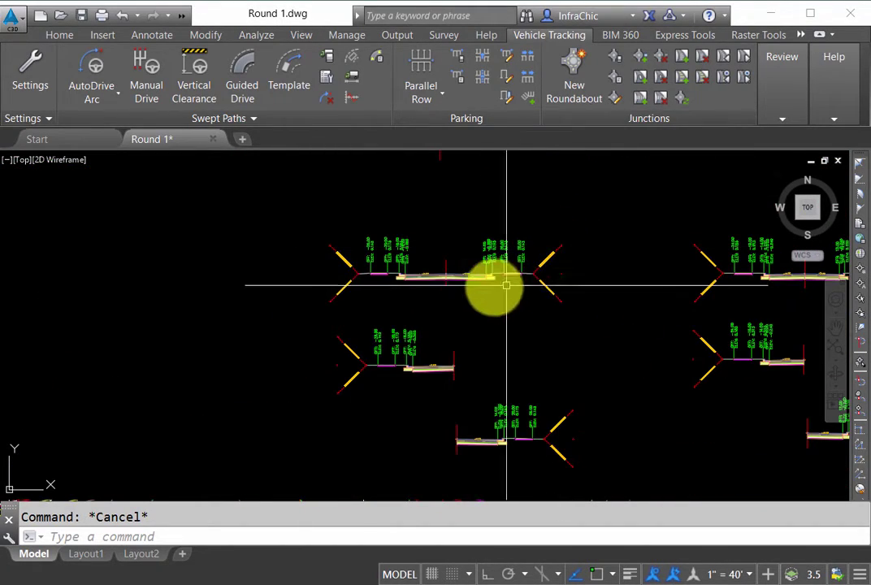
Step: Inspect two of the corridor's assemblies
{"action": "left_click", "coordinate": [445, 286]}
{"action": "key", "text": "Escape"}
{"action": "scroll", "coordinate": [431, 305], "scroll_direction": "down", "scroll_amount": 3}
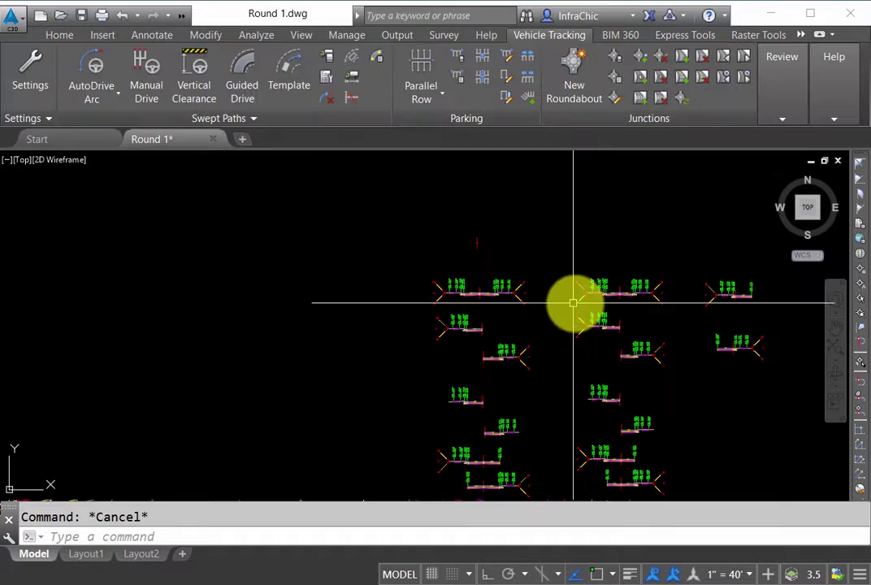
{"action": "scroll", "coordinate": [620, 306], "scroll_direction": "up", "scroll_amount": 6}
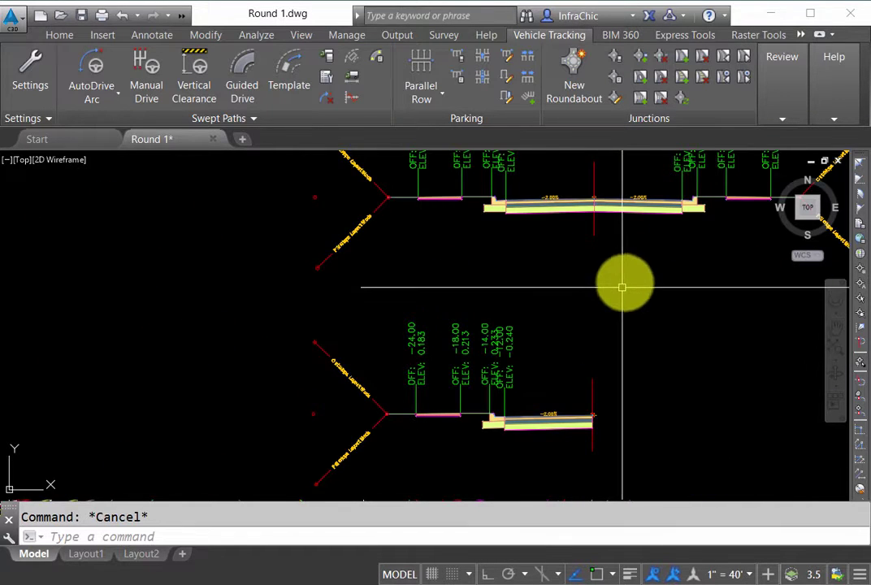
{"action": "scroll", "coordinate": [490, 263], "scroll_direction": "down", "scroll_amount": 4}
{"action": "scroll", "coordinate": [399, 261], "scroll_direction": "up", "scroll_amount": 2}
{"action": "scroll", "coordinate": [399, 261], "scroll_direction": "up", "scroll_amount": 2}
{"action": "left_click", "coordinate": [399, 263]}
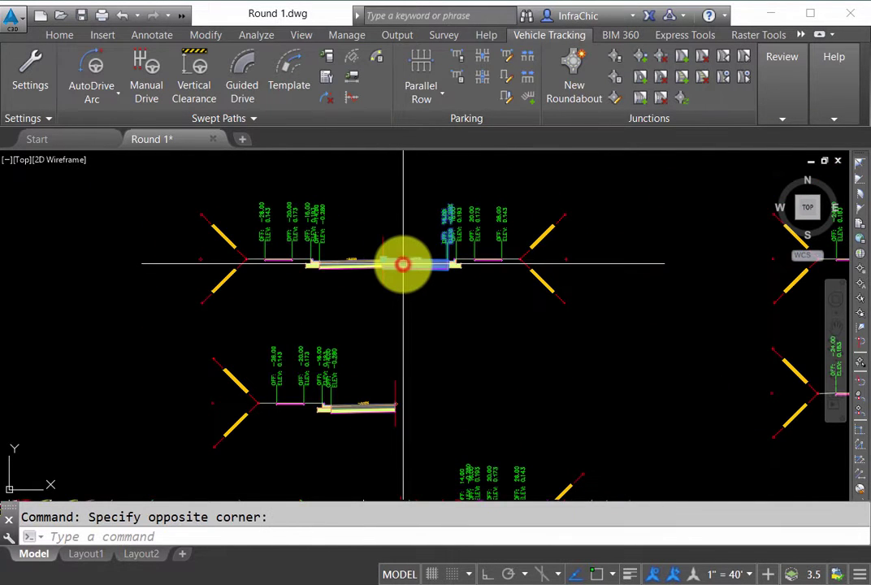
{"action": "key", "text": "Escape"}
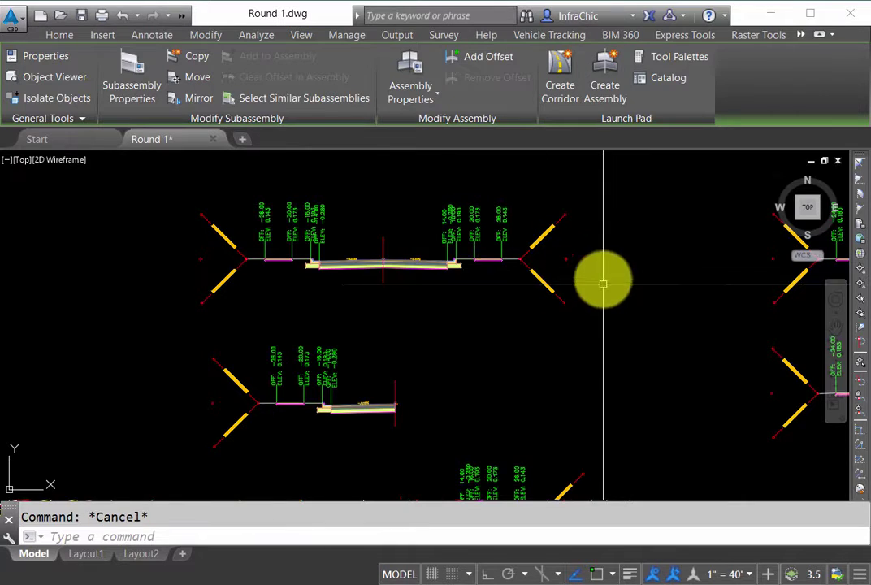
{"action": "scroll", "coordinate": [476, 274], "scroll_direction": "down", "scroll_amount": 3}
{"action": "scroll", "coordinate": [652, 266], "scroll_direction": "up", "scroll_amount": 2}
Step: Inspect another assembly along the corridor
{"action": "left_click", "coordinate": [650, 274]}
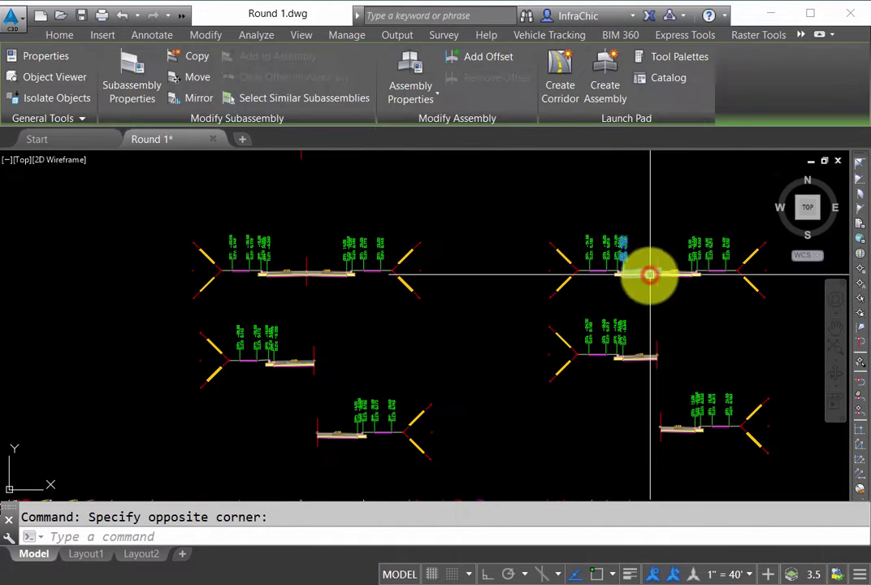
{"action": "key", "text": "Escape"}
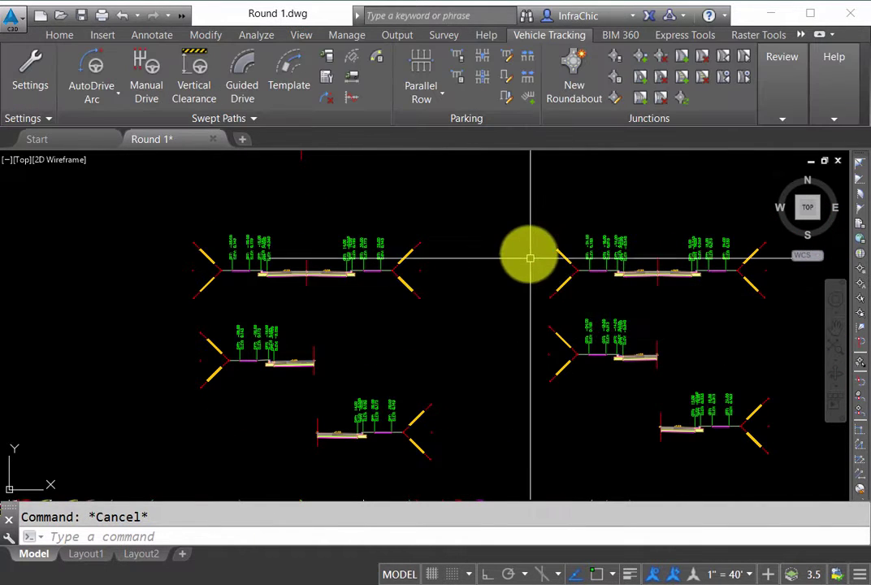
{"action": "scroll", "coordinate": [529, 255], "scroll_direction": "down", "scroll_amount": 5}
{"action": "scroll", "coordinate": [537, 272], "scroll_direction": "down", "scroll_amount": 4}
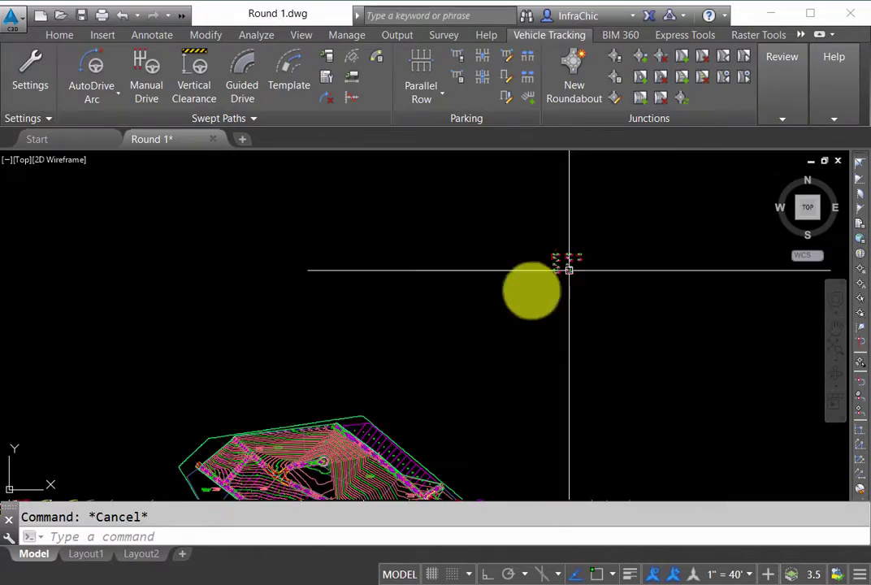
{"action": "scroll", "coordinate": [387, 369], "scroll_direction": "up", "scroll_amount": 5}
{"action": "scroll", "coordinate": [387, 368], "scroll_direction": "up", "scroll_amount": 8}
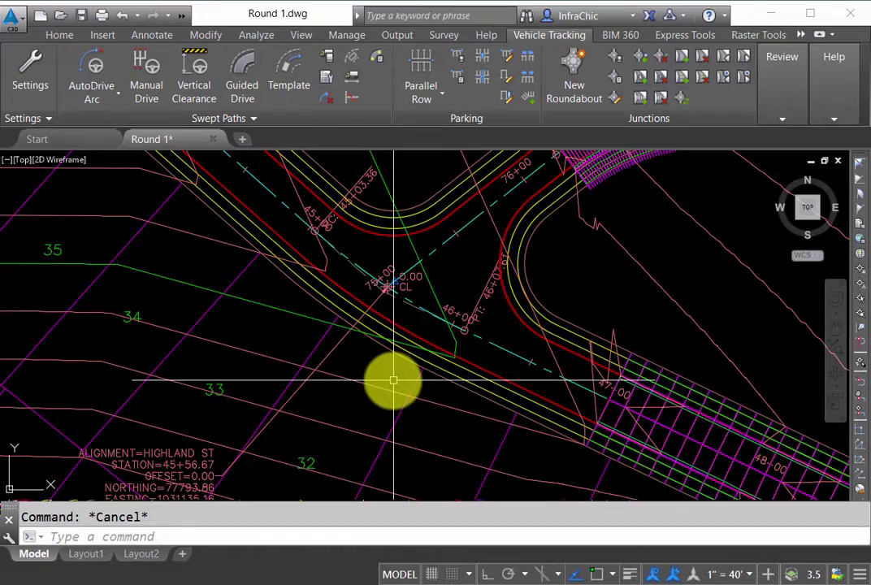
{"action": "mouse_move", "coordinate": [391, 380]}
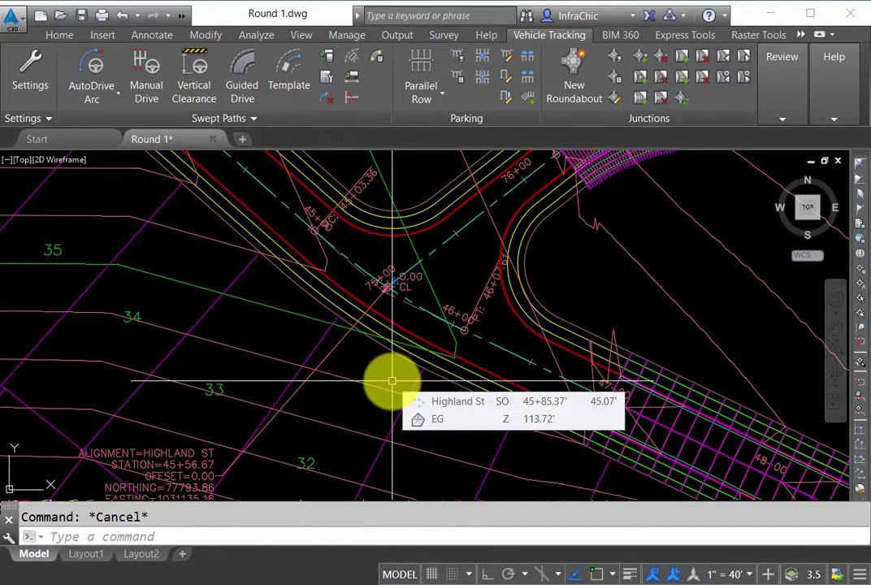
{"action": "scroll", "coordinate": [358, 406], "scroll_direction": "down", "scroll_amount": 10}
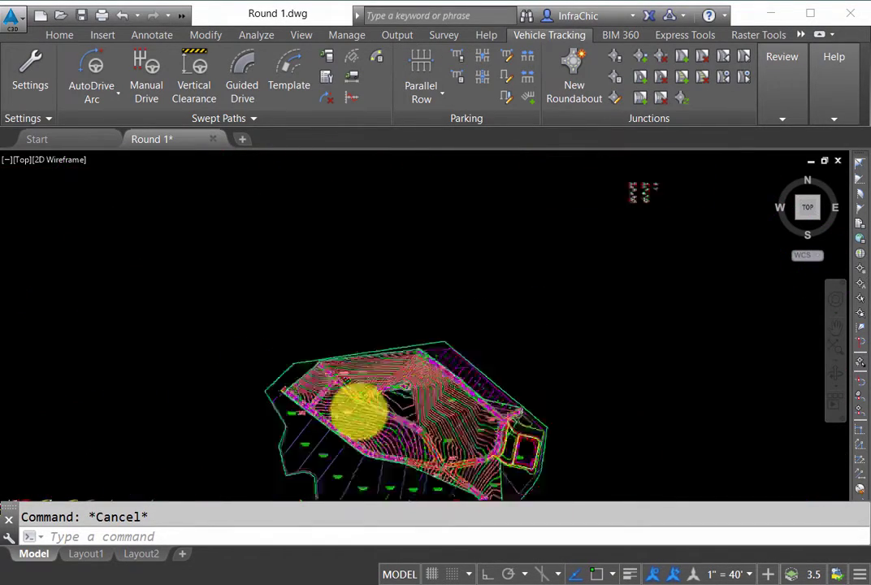
{"action": "scroll", "coordinate": [490, 318], "scroll_direction": "up", "scroll_amount": 5}
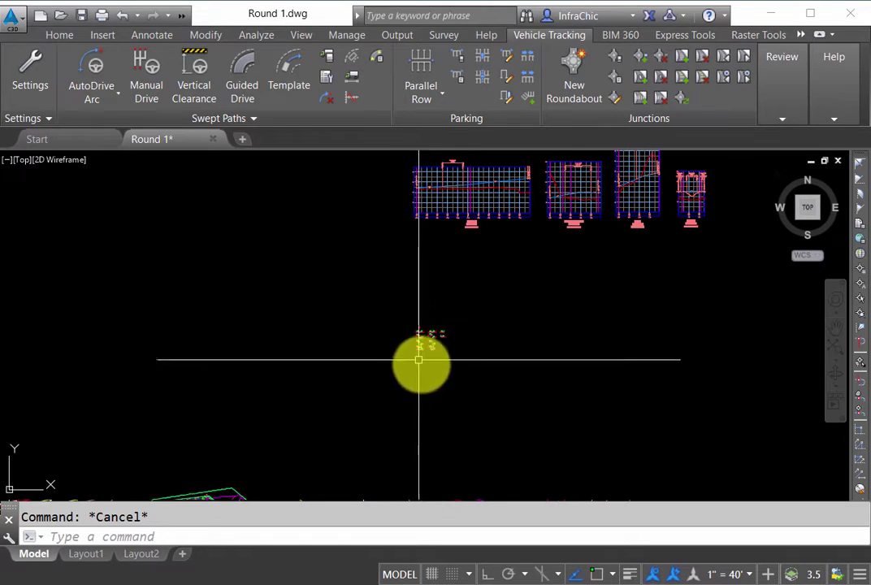
{"action": "mouse_move", "coordinate": [428, 280]}
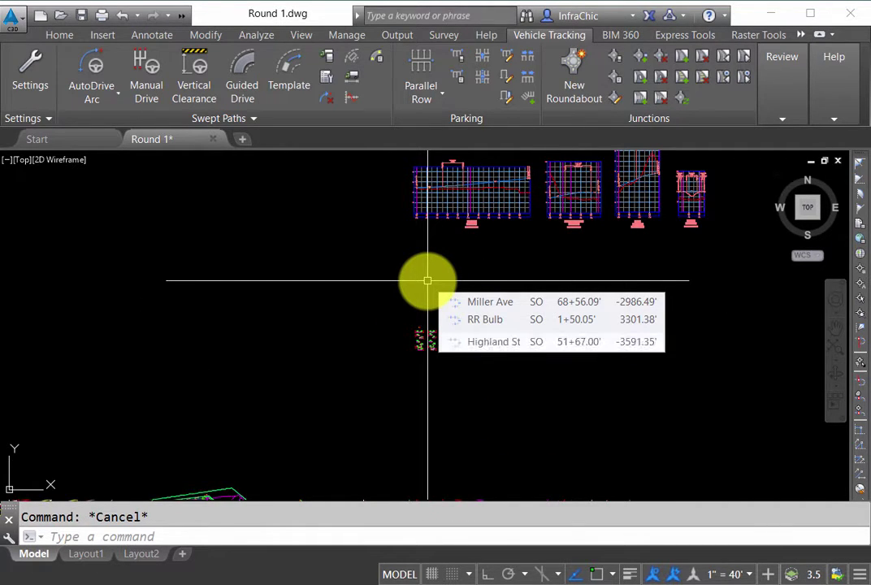
{"action": "scroll", "coordinate": [417, 307], "scroll_direction": "up", "scroll_amount": 10}
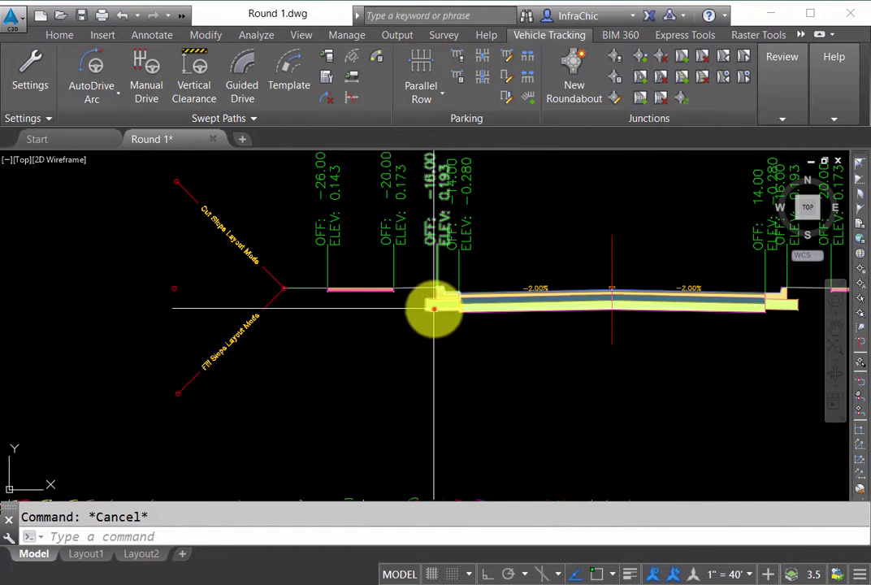
Step: Window-select the lane assembly and its slope links to inspect them
{"action": "left_click", "coordinate": [417, 297]}
{"action": "left_click", "coordinate": [413, 290]}
{"action": "left_click", "coordinate": [413, 290]}
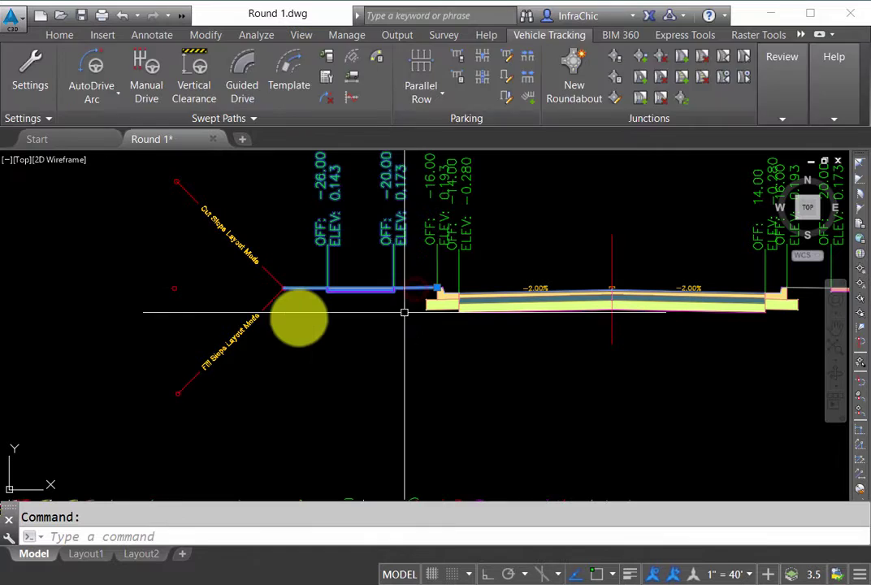
{"action": "left_click", "coordinate": [259, 317]}
{"action": "key", "text": "Escape"}
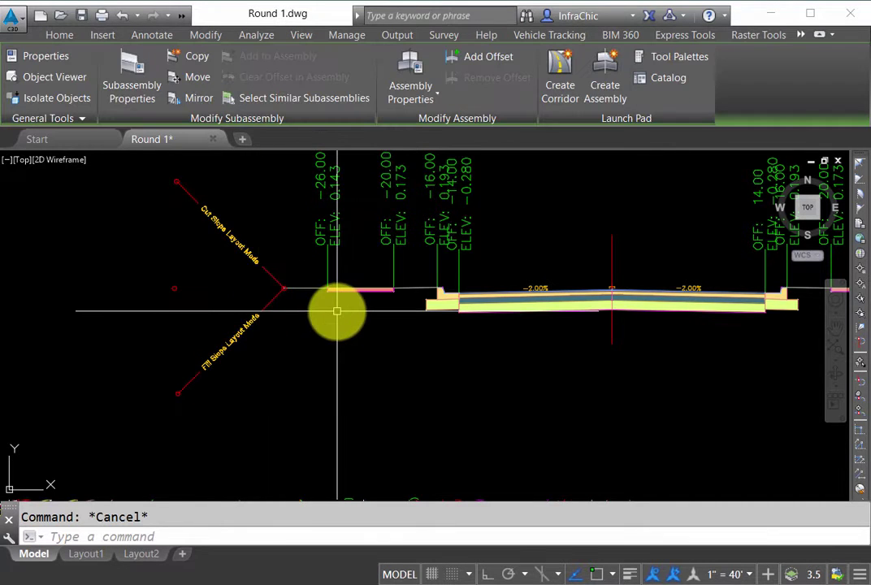
{"action": "scroll", "coordinate": [465, 309], "scroll_direction": "down", "scroll_amount": 2}
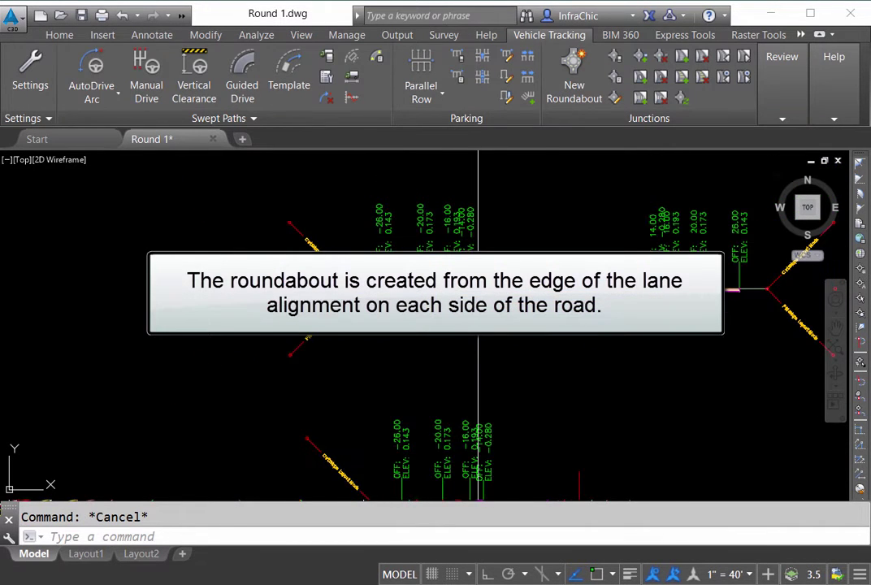
{"action": "left_click", "coordinate": [496, 335]}
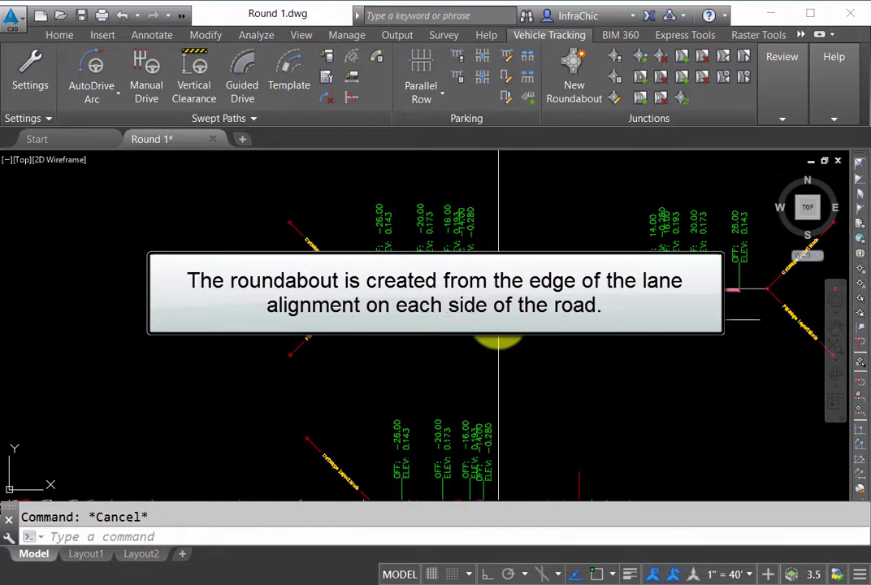
{"action": "left_click", "coordinate": [463, 288]}
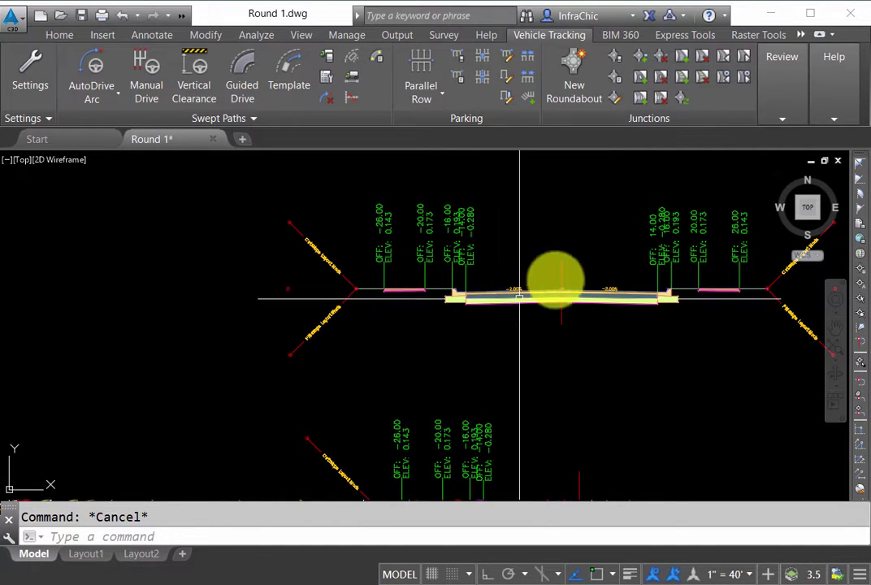
Step: Zoom in on the Highland St intersection and its CL point near station 75+00
{"action": "scroll", "coordinate": [603, 234], "scroll_direction": "down", "scroll_amount": 5}
{"action": "scroll", "coordinate": [603, 234], "scroll_direction": "down", "scroll_amount": 4}
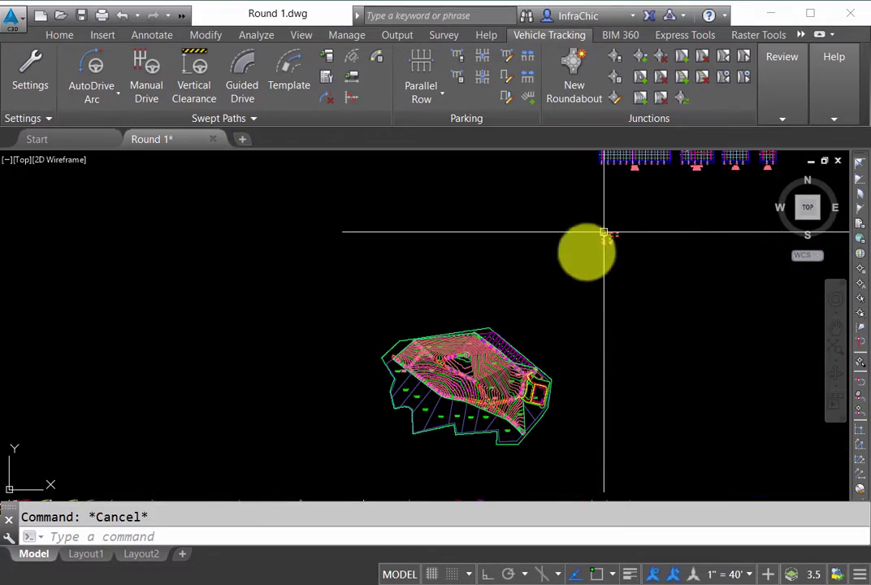
{"action": "scroll", "coordinate": [445, 363], "scroll_direction": "up", "scroll_amount": 6}
{"action": "scroll", "coordinate": [439, 361], "scroll_direction": "up", "scroll_amount": 6}
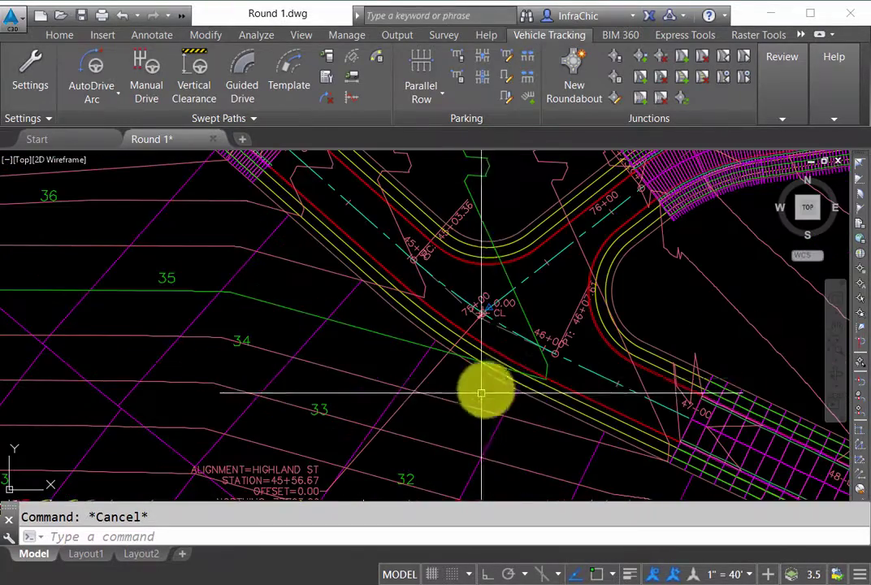
{"action": "scroll", "coordinate": [488, 349], "scroll_direction": "down", "scroll_amount": 3}
{"action": "scroll", "coordinate": [424, 444], "scroll_direction": "up", "scroll_amount": 4}
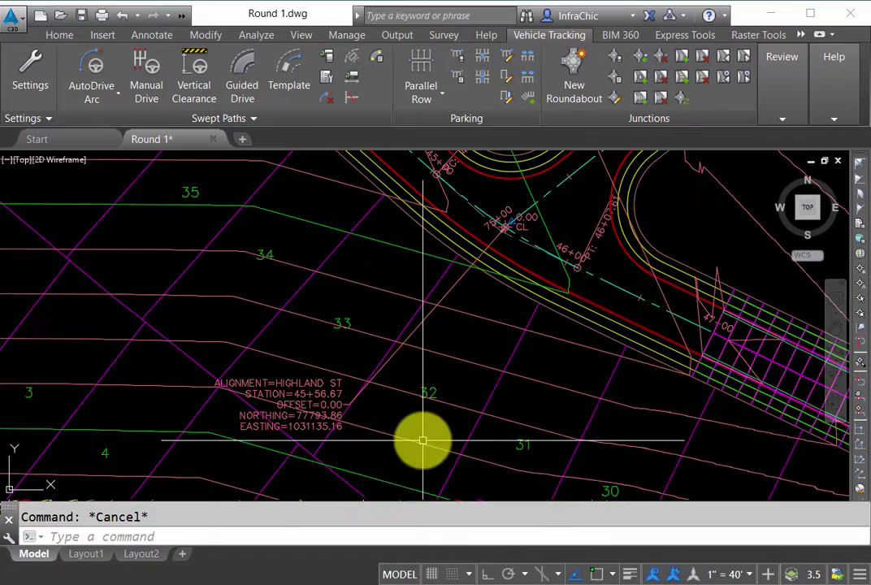
{"action": "scroll", "coordinate": [430, 361], "scroll_direction": "down", "scroll_amount": 3}
{"action": "scroll", "coordinate": [472, 313], "scroll_direction": "up", "scroll_amount": 6}
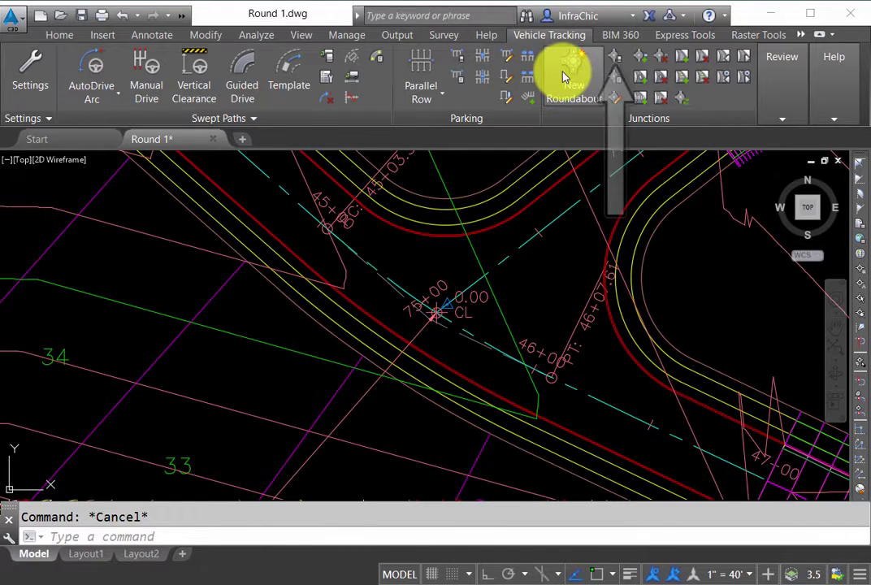
Step: In Junction Standard Explorer, choose US Junction Design Standards > FHWA > Guide 2010 > FHWA 2010: Mini Roundabout
{"action": "left_click", "coordinate": [617, 59]}
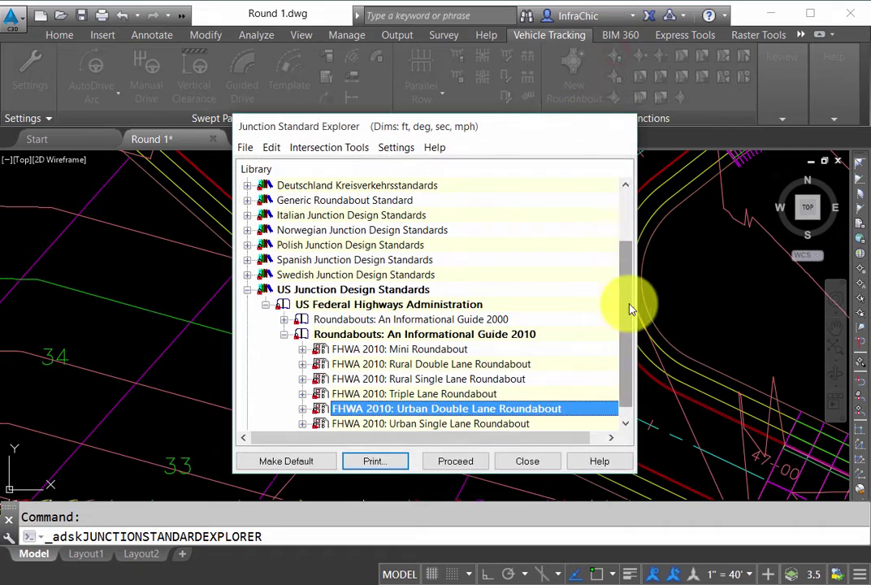
{"action": "left_click_drag", "start_coordinate": [623, 311], "coordinate": [632, 347]}
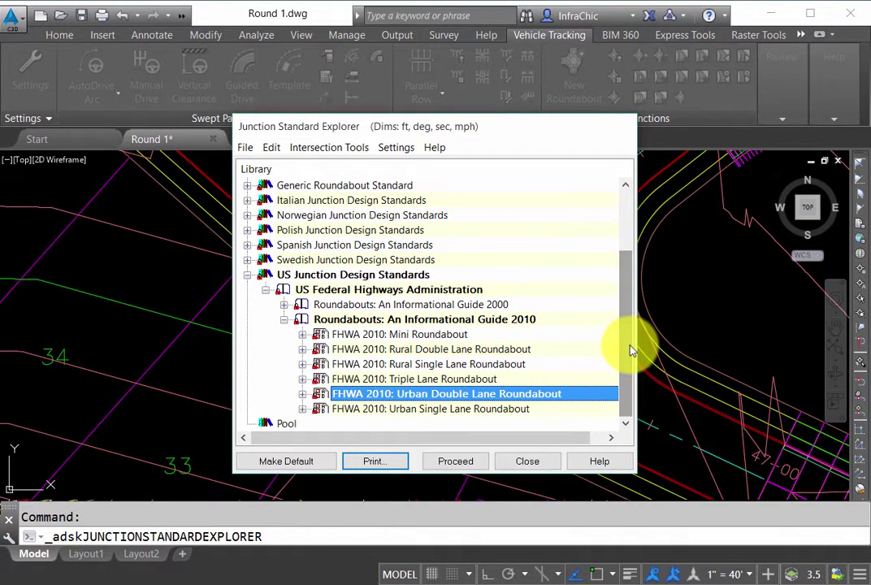
{"action": "left_click", "coordinate": [348, 277]}
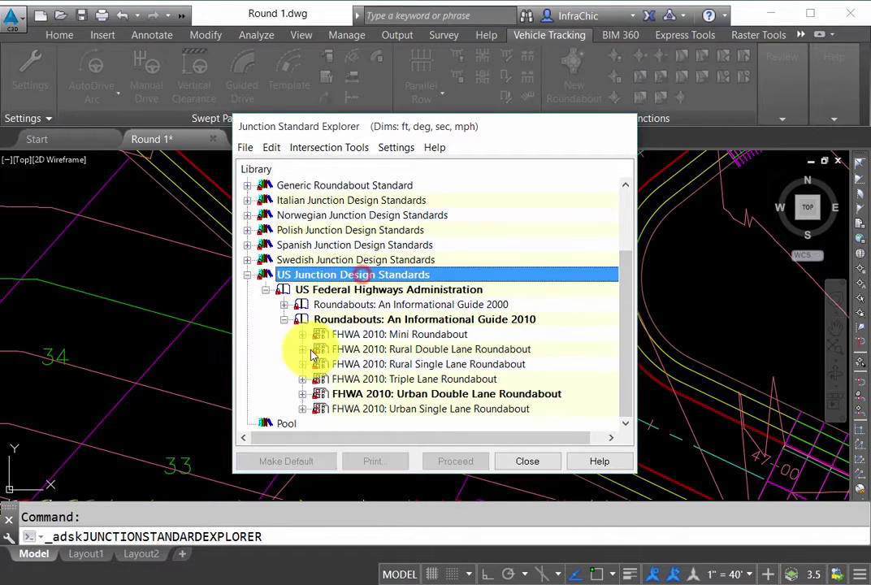
{"action": "left_click", "coordinate": [265, 290]}
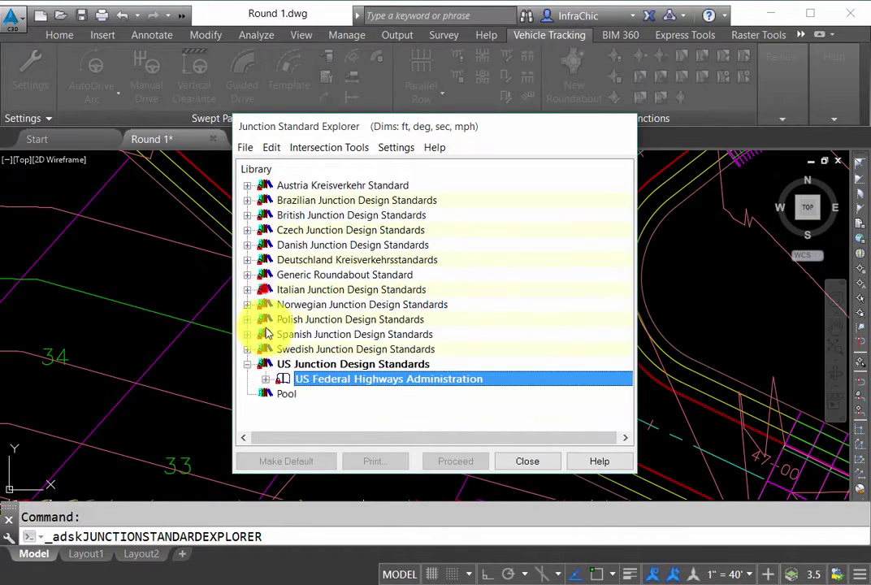
{"action": "left_click", "coordinate": [267, 381]}
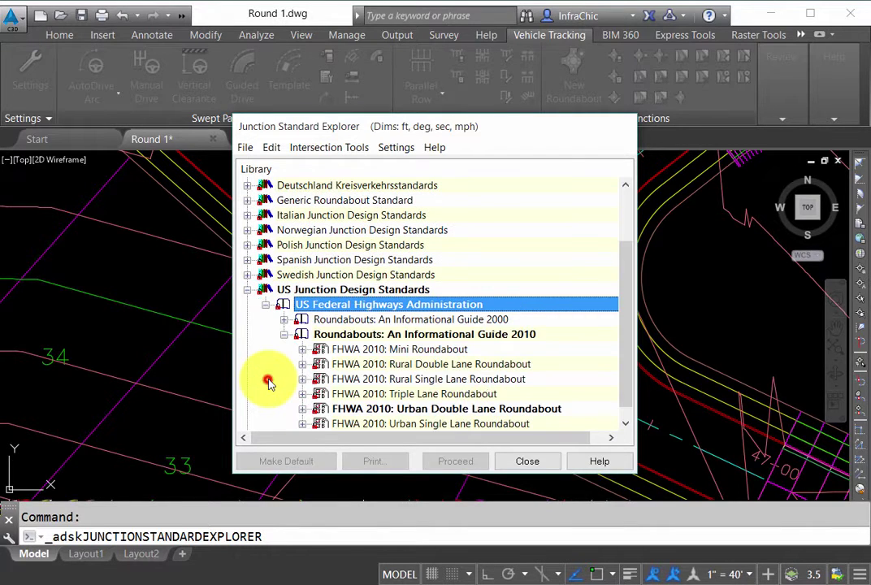
{"action": "left_click", "coordinate": [284, 334]}
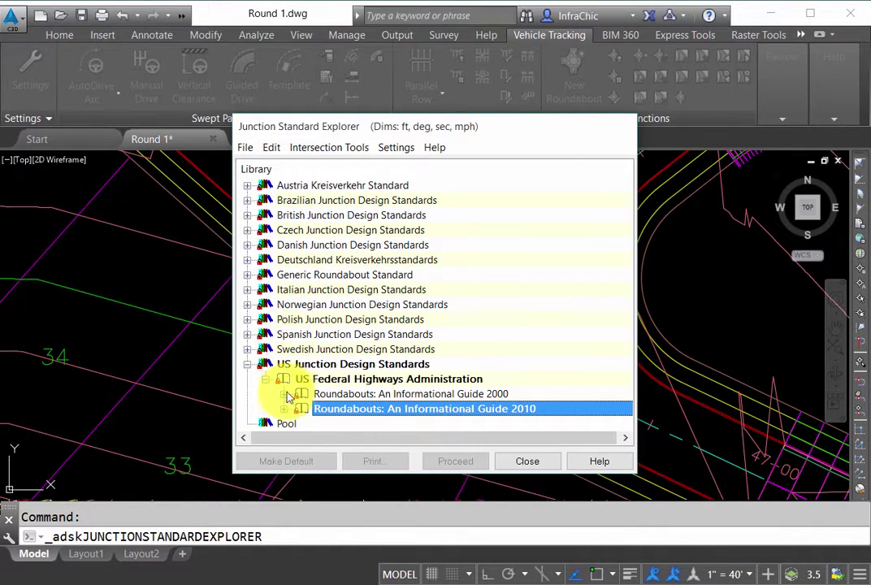
{"action": "left_click", "coordinate": [284, 411]}
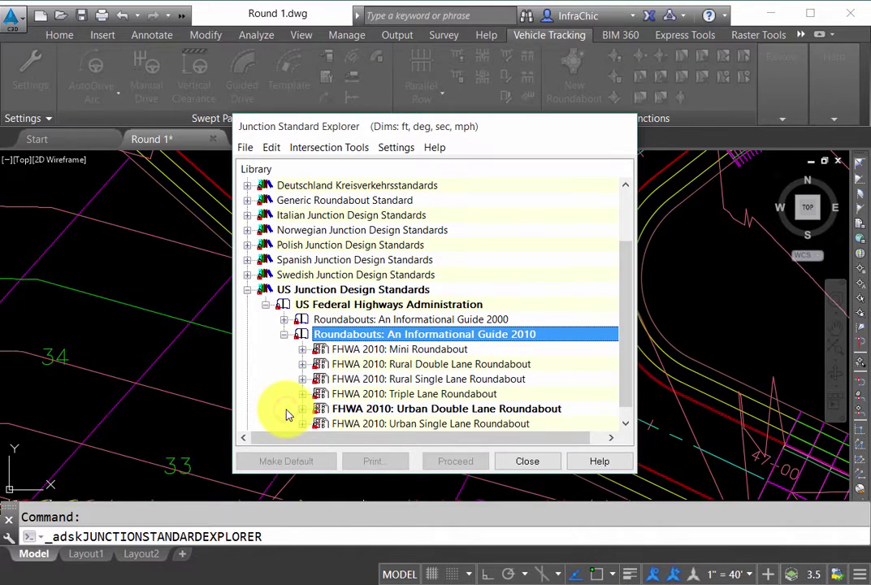
{"action": "left_click", "coordinate": [345, 350]}
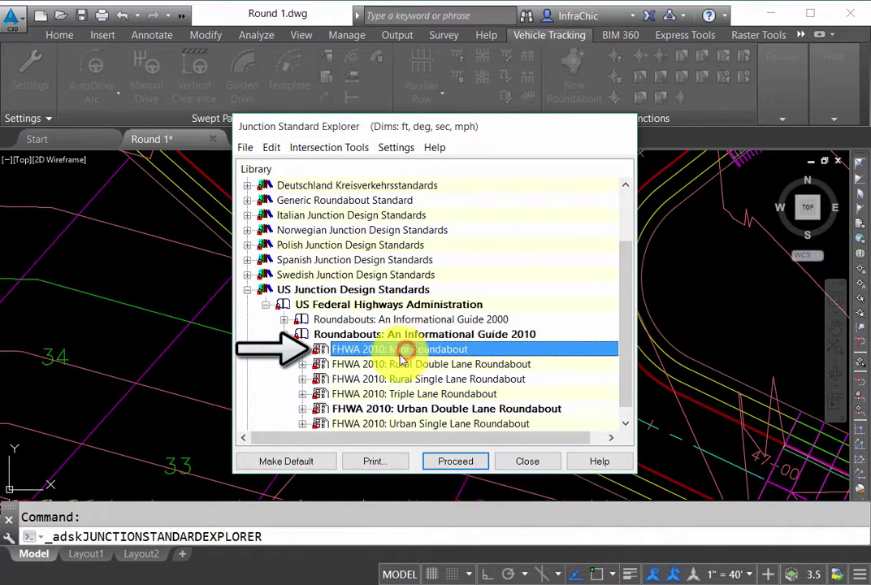
{"action": "double_click", "coordinate": [348, 354]}
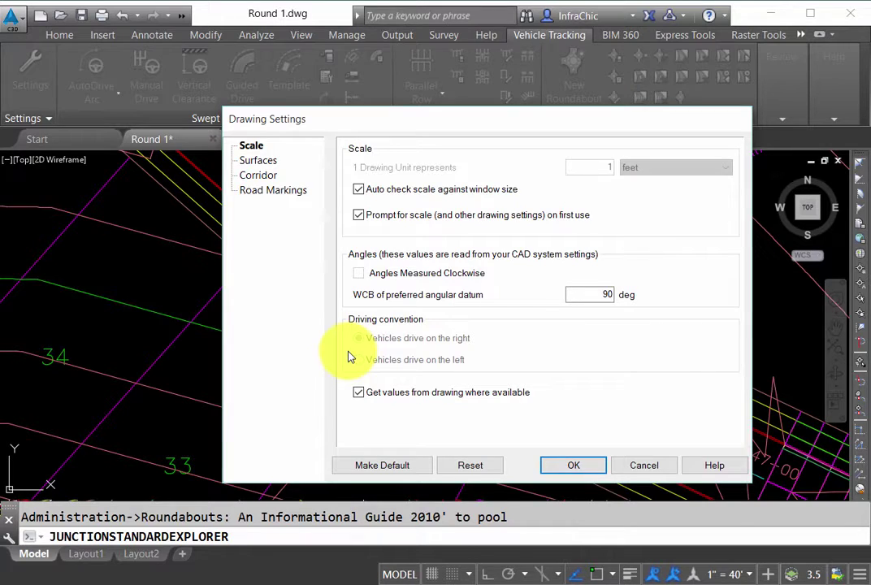
Step: Make Vehicle Tracking the road markings provider and accept one drawing unit as one foot
{"action": "left_click", "coordinate": [264, 161]}
{"action": "left_click", "coordinate": [261, 175]}
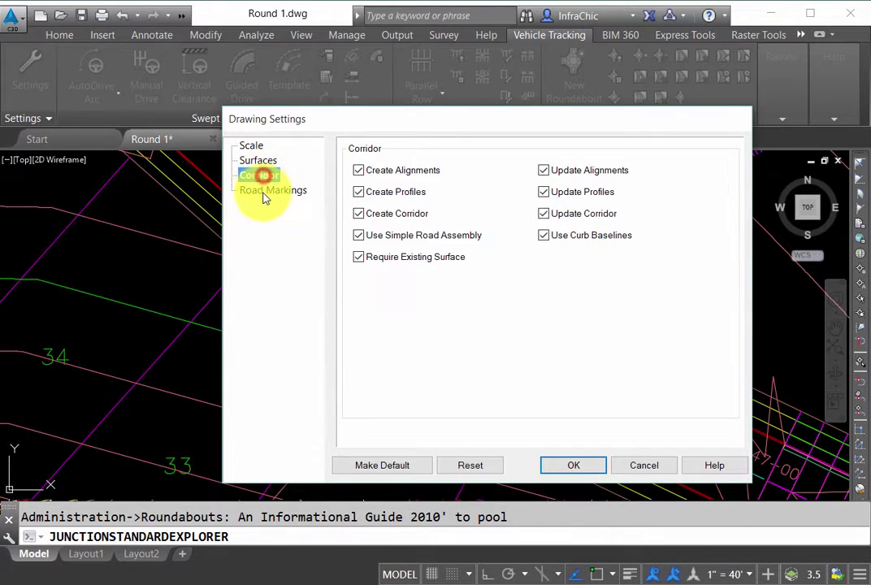
{"action": "left_click", "coordinate": [264, 193]}
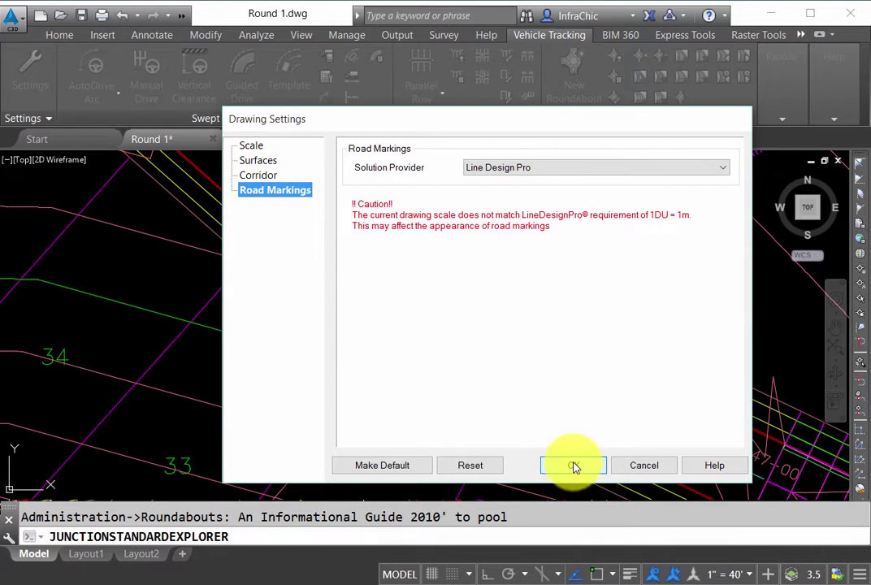
{"action": "left_click", "coordinate": [544, 167]}
{"action": "left_click", "coordinate": [517, 177]}
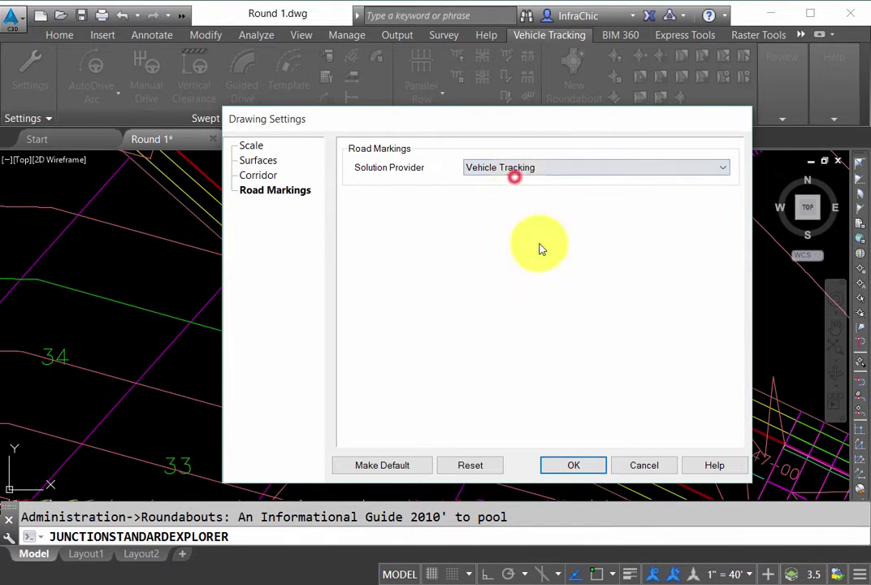
{"action": "left_click", "coordinate": [569, 465]}
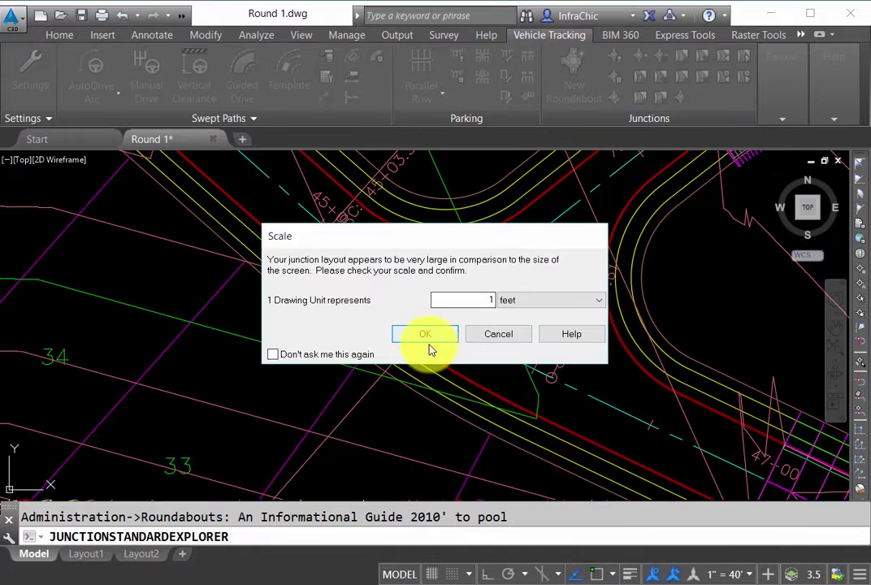
{"action": "left_click", "coordinate": [423, 336]}
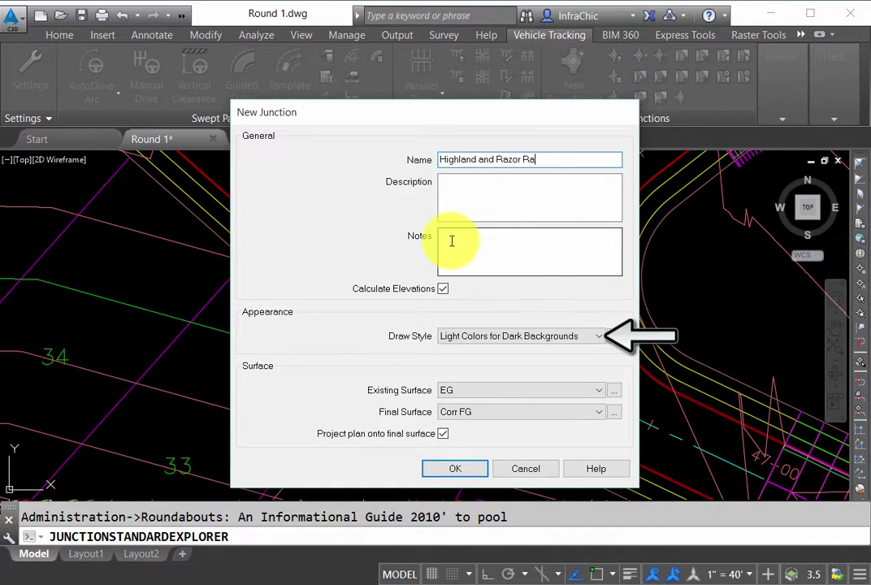
Step: Create junction Highland and Razor Ranch on EG and Corr FG, with Project plan unchecked
{"action": "left_click", "coordinate": [455, 337]}
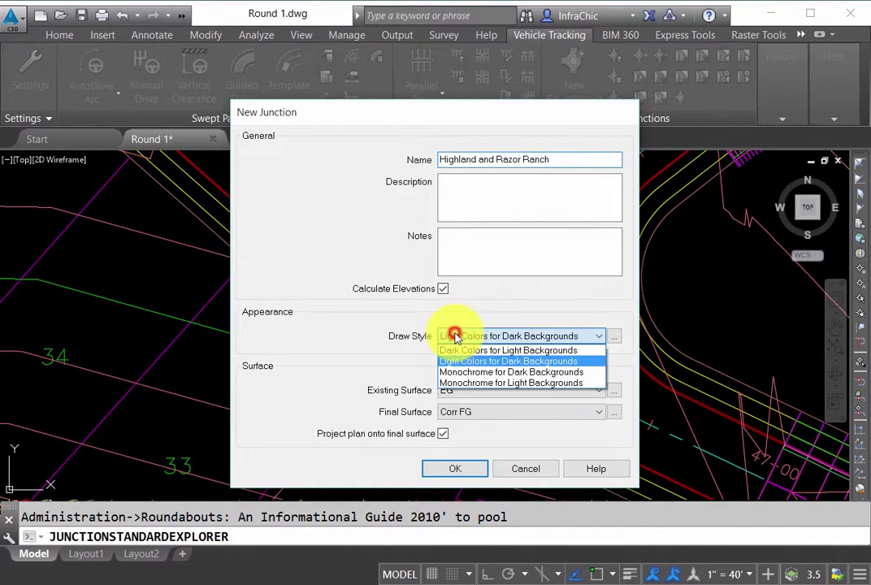
{"action": "left_click", "coordinate": [445, 289]}
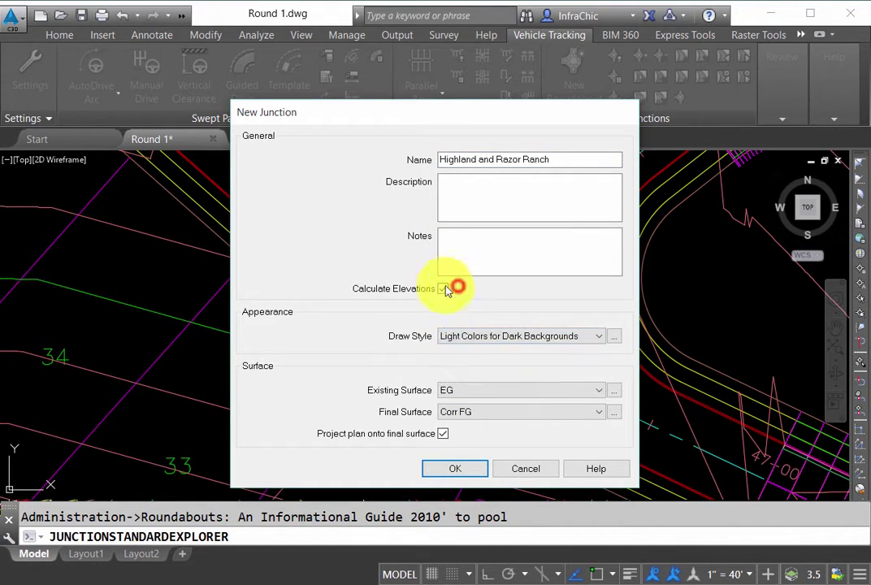
{"action": "left_click", "coordinate": [458, 393]}
{"action": "left_click", "coordinate": [460, 422]}
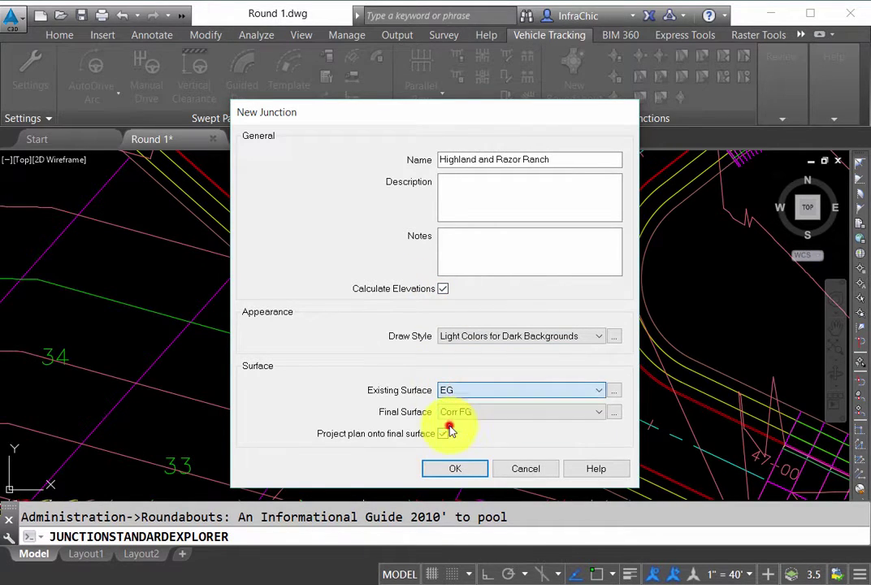
{"action": "left_click", "coordinate": [478, 413]}
{"action": "left_click", "coordinate": [469, 435]}
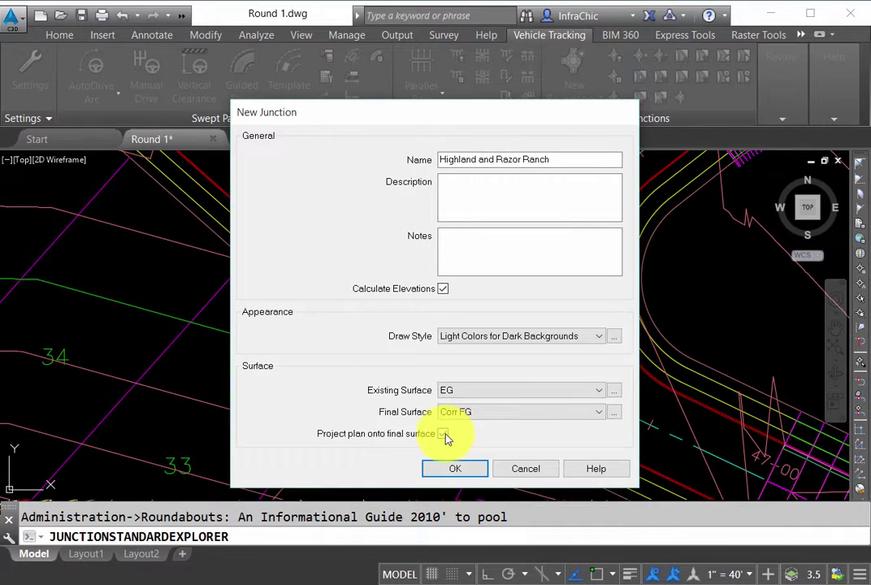
{"action": "left_click", "coordinate": [443, 434]}
{"action": "left_click", "coordinate": [455, 470]}
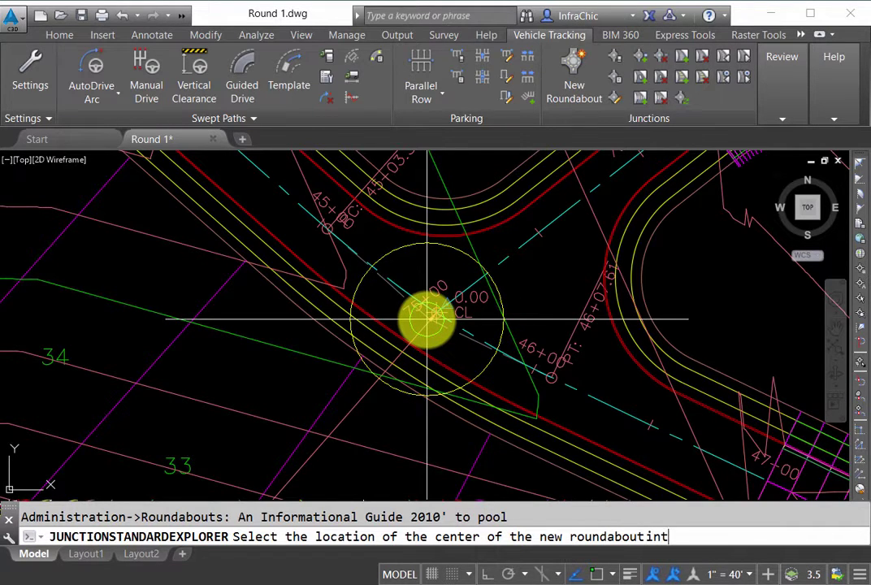
Step: Snap the roundabout centre to the intersection of the two road centre lines
{"action": "key", "text": "Return"}
{"action": "scroll", "coordinate": [443, 329], "scroll_direction": "up", "scroll_amount": 5}
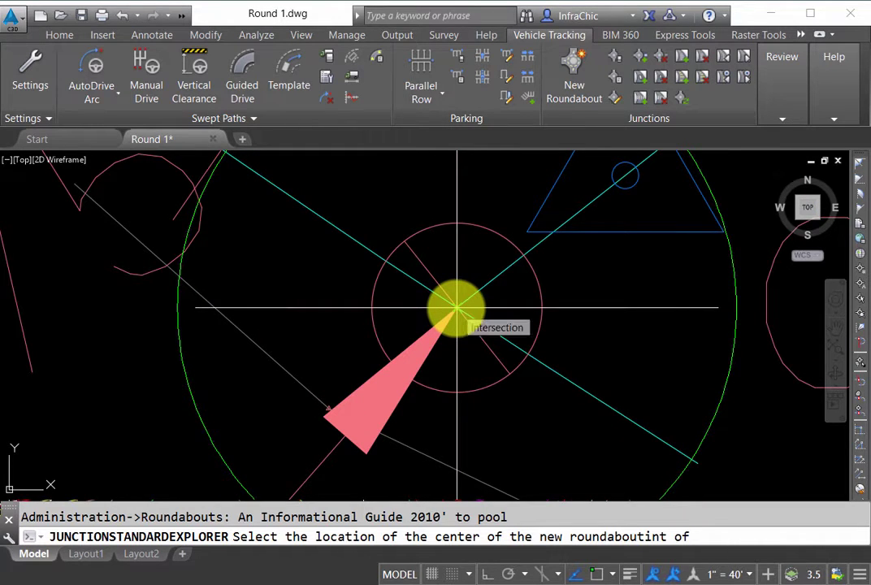
{"action": "left_click", "coordinate": [457, 307]}
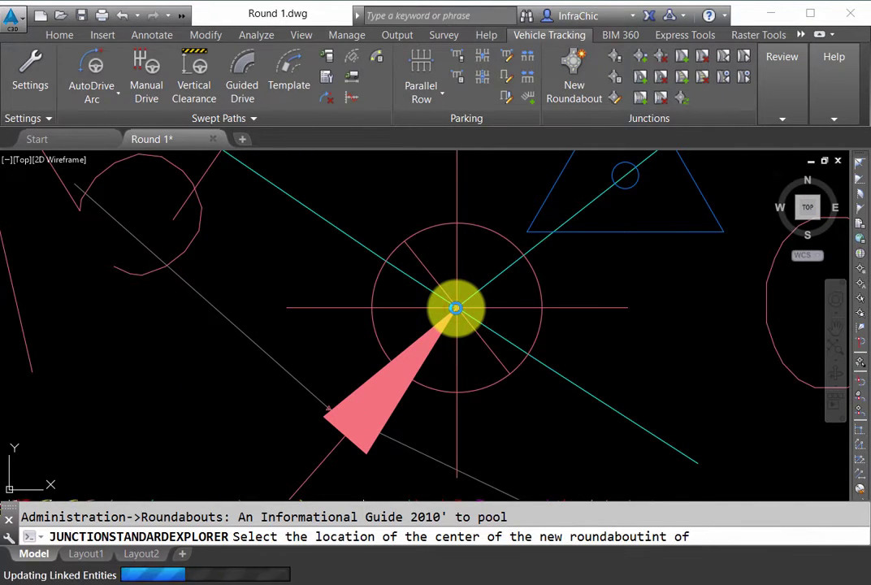
{"action": "scroll", "coordinate": [453, 333], "scroll_direction": "down", "scroll_amount": 4}
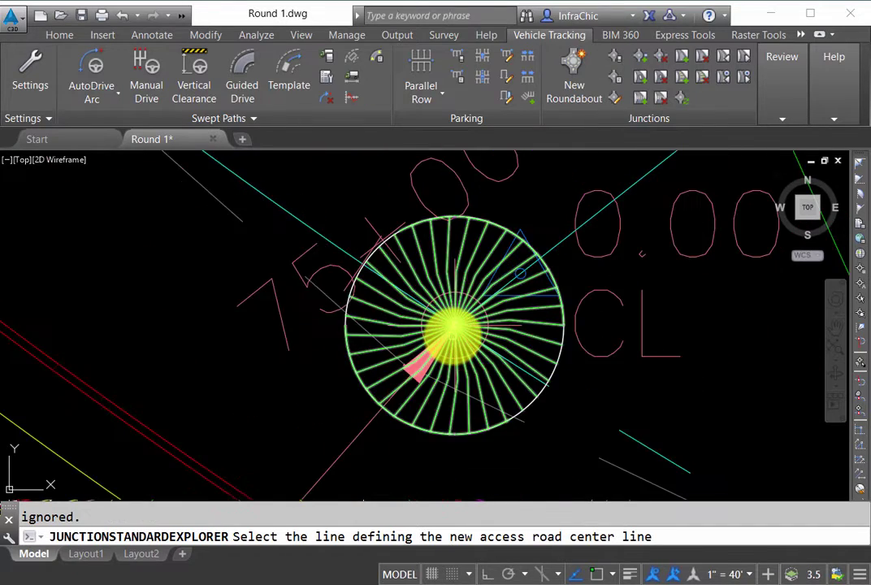
{"action": "scroll", "coordinate": [454, 328], "scroll_direction": "down", "scroll_amount": 4}
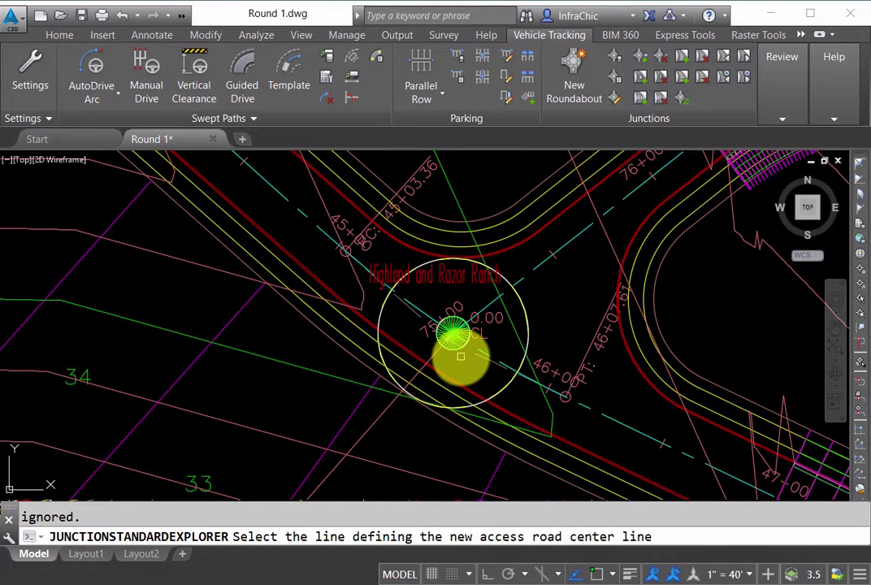
Step: Add Leg 1 Highland In on Profile FG (1) and Leg 2 - Razor Ranch Circle on Profile FG (2)
{"action": "left_click", "coordinate": [299, 211]}
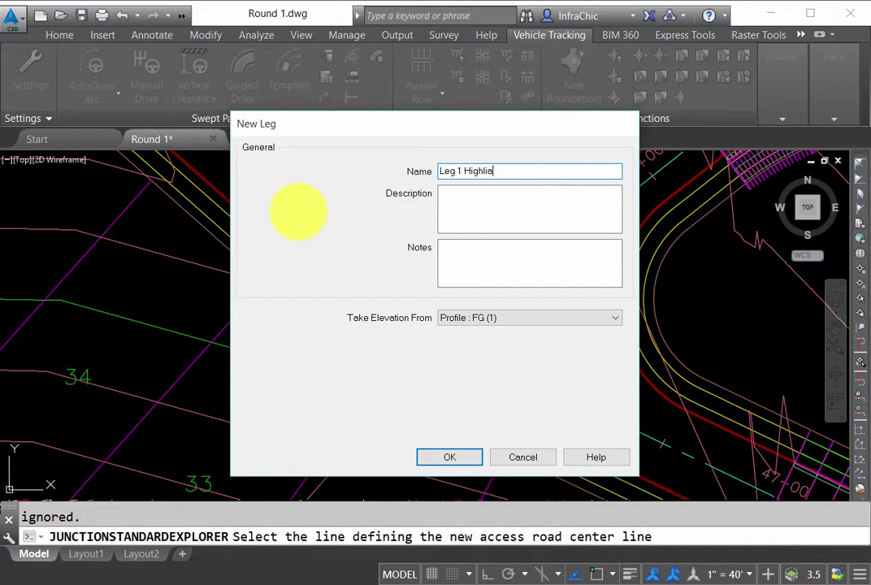
{"action": "left_click", "coordinate": [493, 325]}
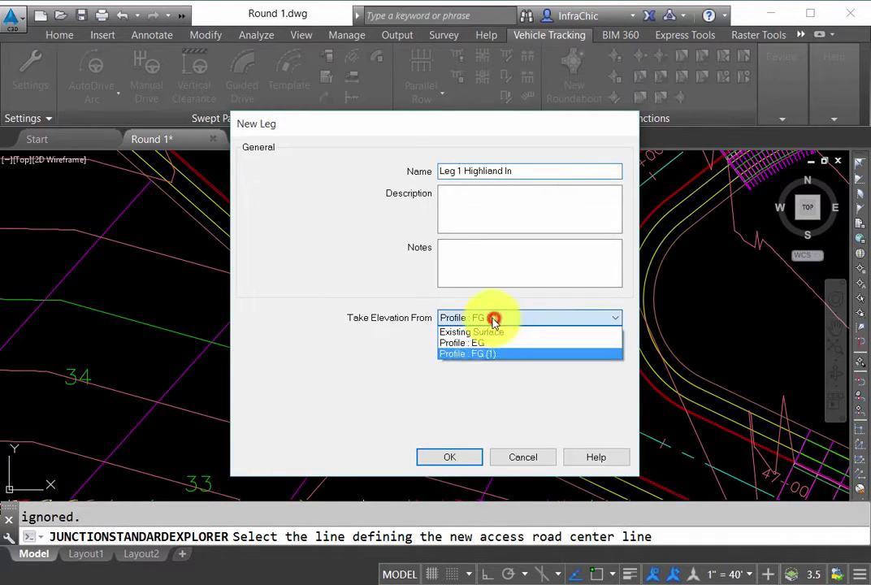
{"action": "left_click", "coordinate": [476, 355]}
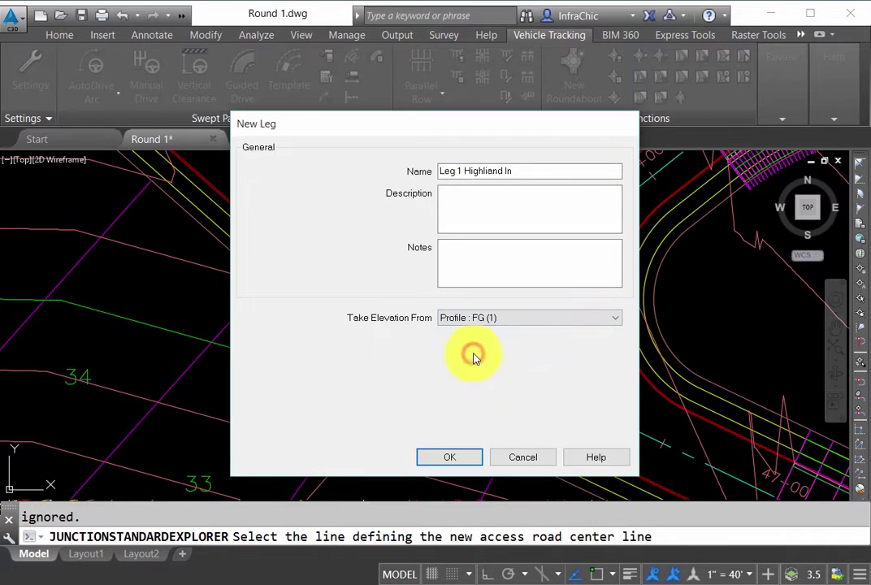
{"action": "left_click", "coordinate": [449, 458]}
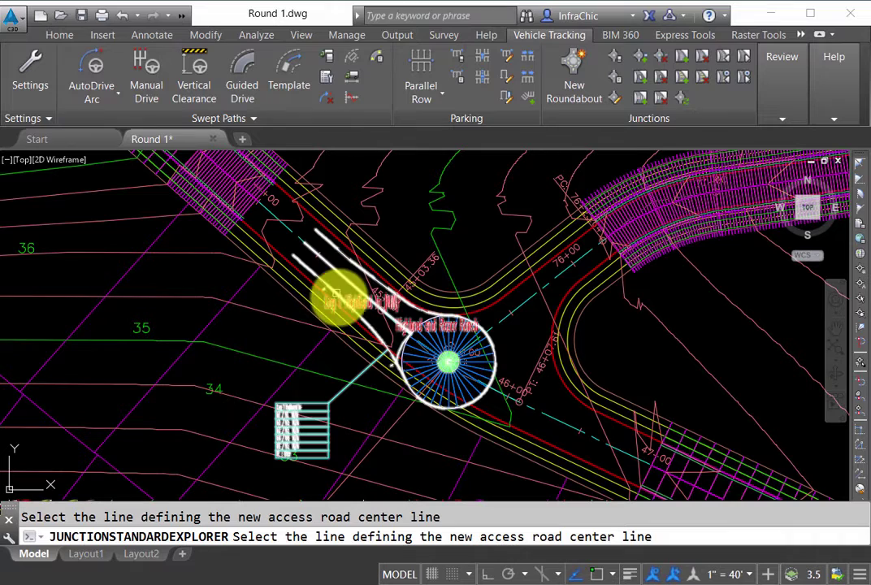
{"action": "left_click", "coordinate": [515, 308]}
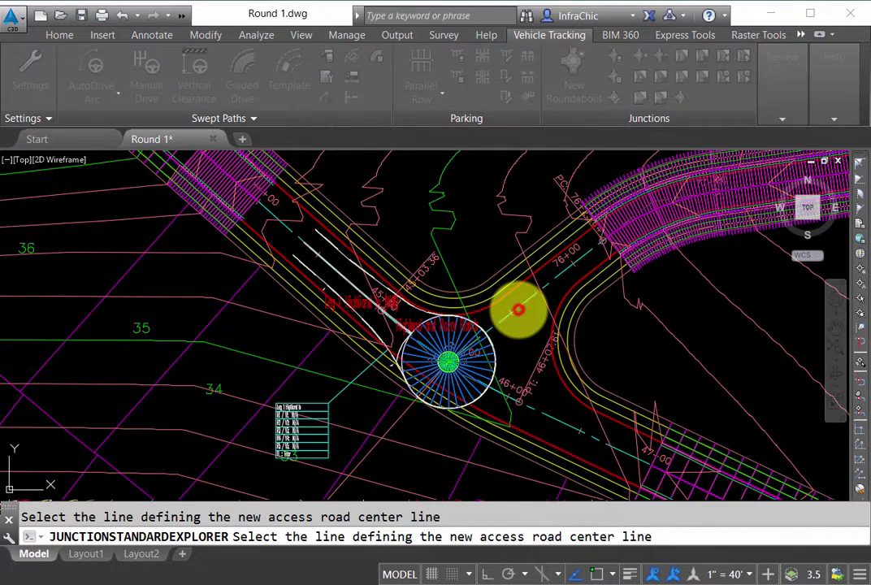
{"action": "left_click", "coordinate": [518, 320]}
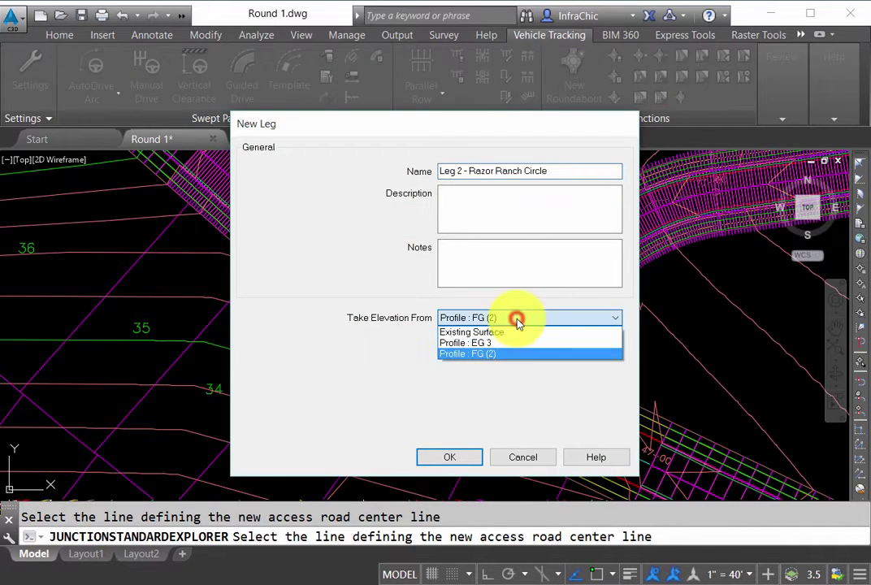
{"action": "left_click", "coordinate": [486, 355]}
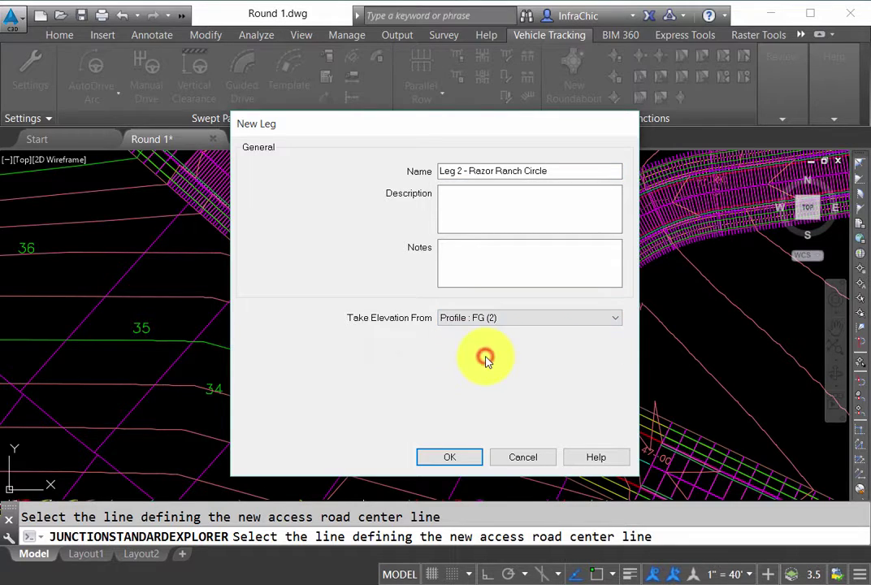
{"action": "left_click", "coordinate": [452, 458]}
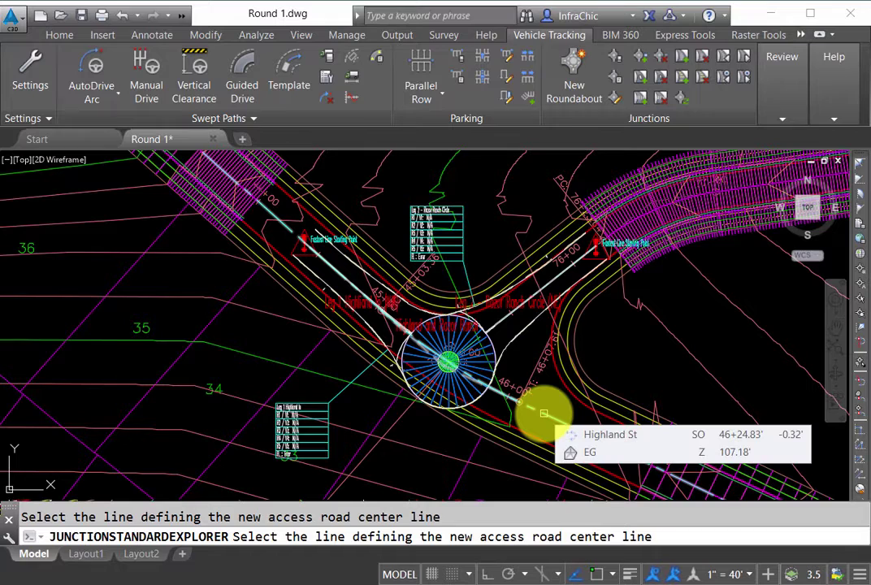
Step: Add Leg 3 - Highland St from the southeast centre line on Profile FG (1), then finish the legs
{"action": "left_click", "coordinate": [544, 414]}
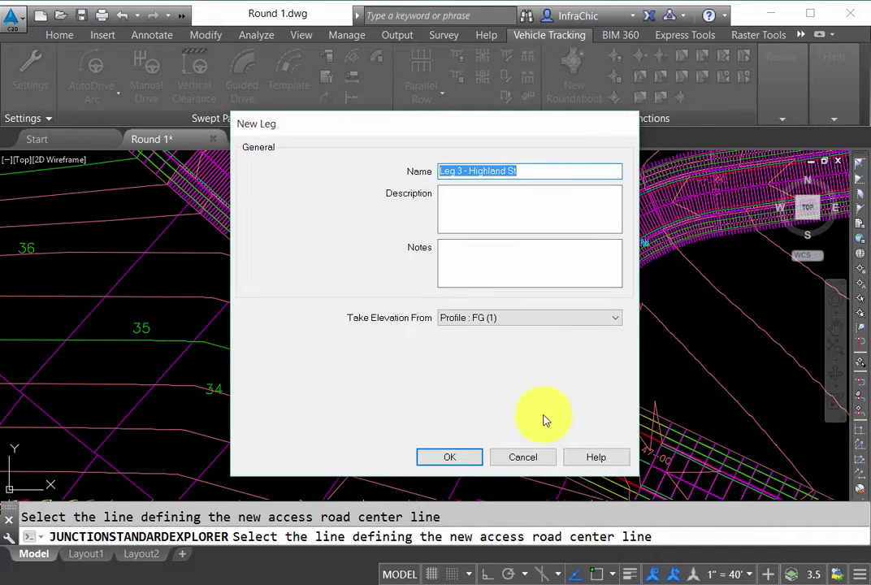
{"action": "left_click", "coordinate": [490, 318]}
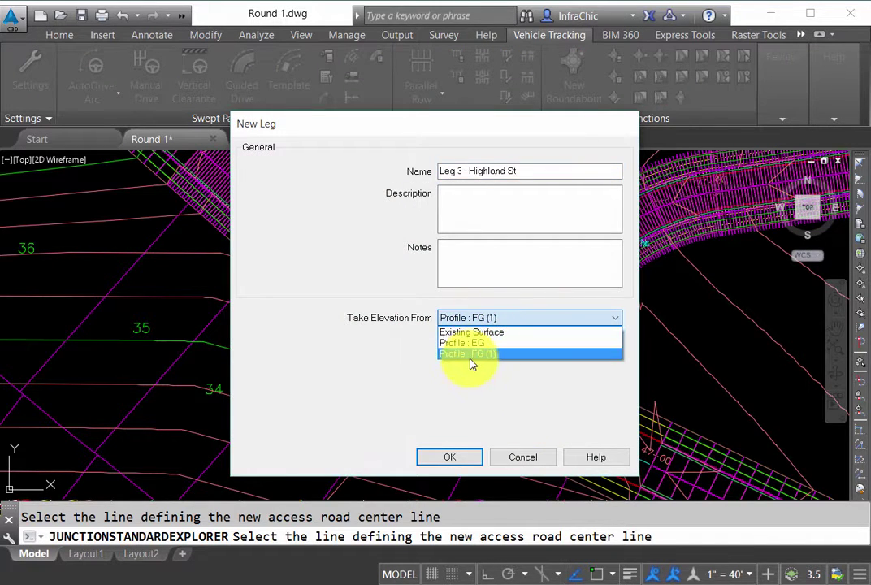
{"action": "left_click", "coordinate": [477, 355]}
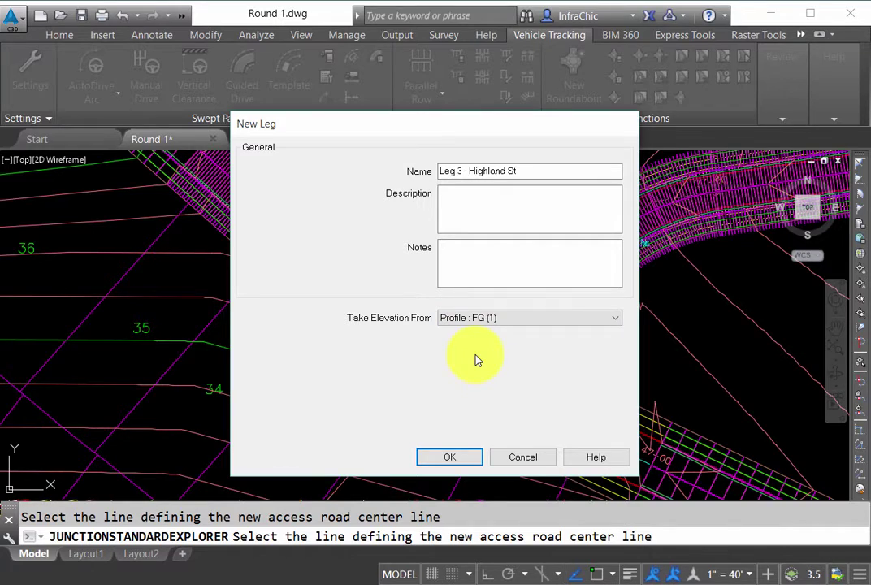
{"action": "left_click", "coordinate": [449, 457]}
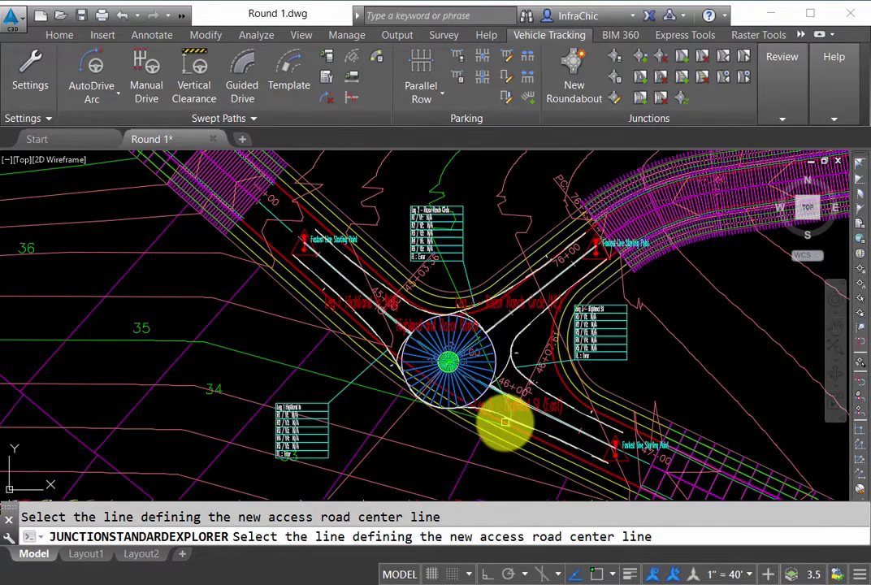
{"action": "scroll", "coordinate": [533, 400], "scroll_direction": "up", "scroll_amount": 2}
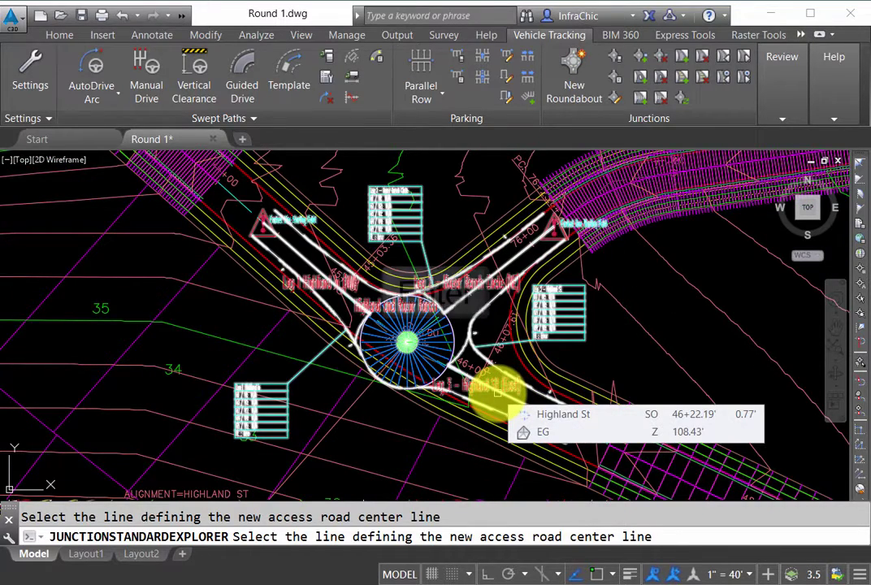
{"action": "key", "text": "Return"}
{"action": "left_click", "coordinate": [497, 393]}
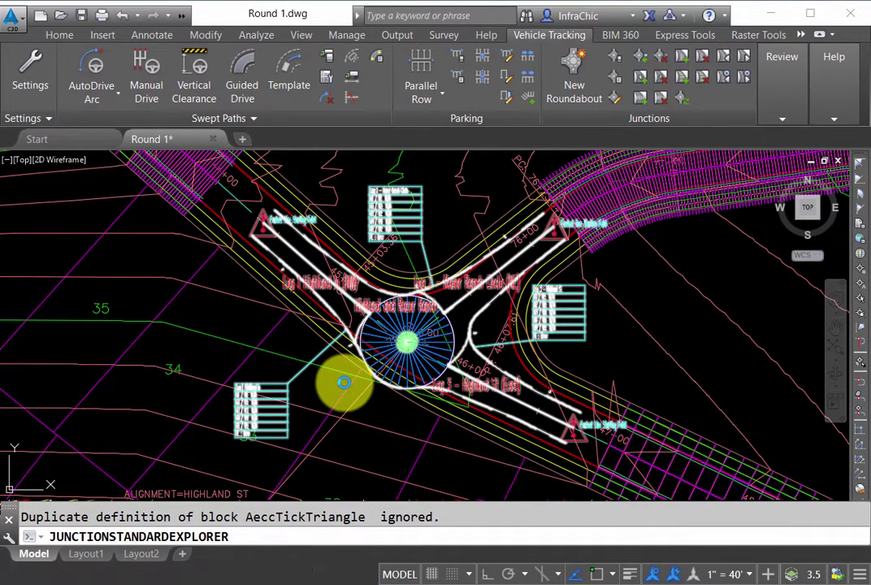
Step: Select the roundabout junction to inspect its grips, then deselect it
{"action": "left_click", "coordinate": [344, 383]}
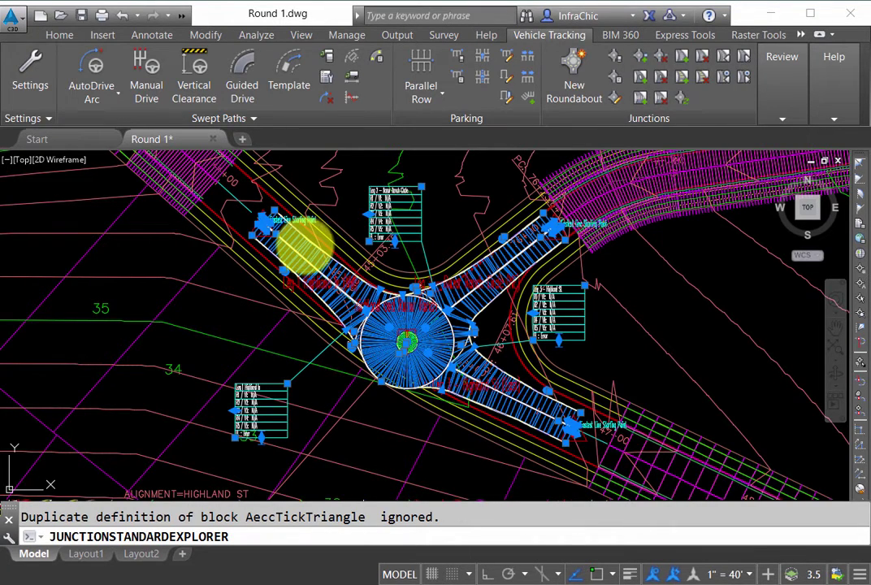
{"action": "key", "text": "Escape"}
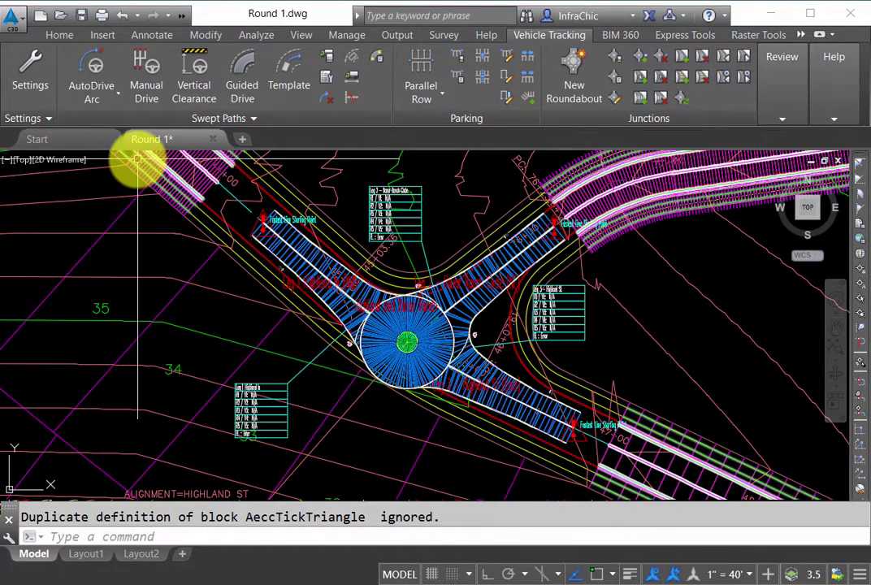
Step: In Toolspace Prospector, expand Corridors and select the Highland and Razor Ranch corridor
{"action": "left_click", "coordinate": [60, 37]}
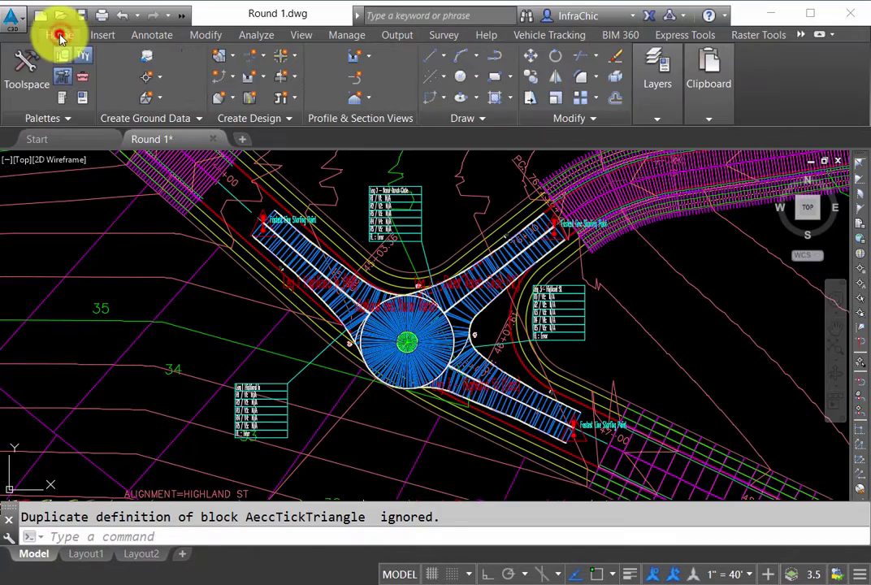
{"action": "left_click", "coordinate": [27, 70]}
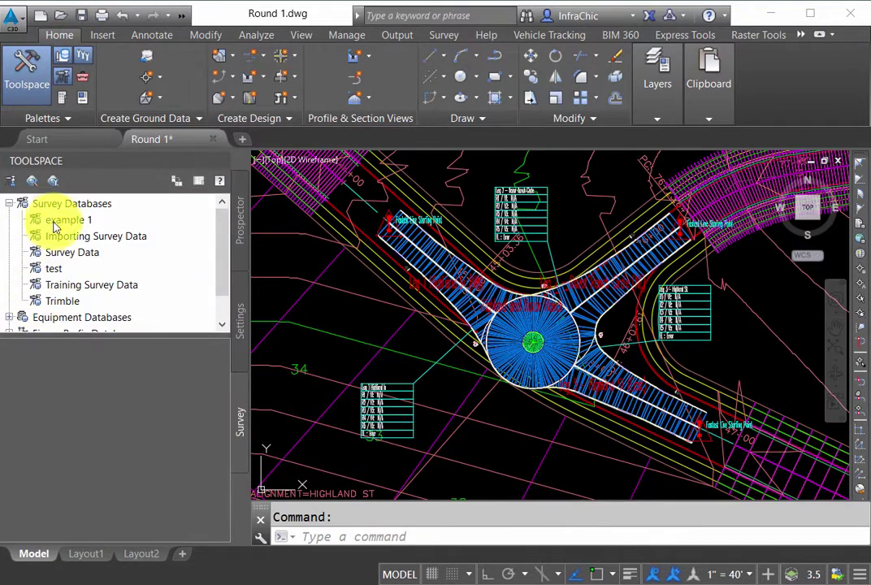
{"action": "left_click", "coordinate": [240, 217]}
{"action": "scroll", "coordinate": [41, 358], "scroll_direction": "down", "scroll_amount": 2}
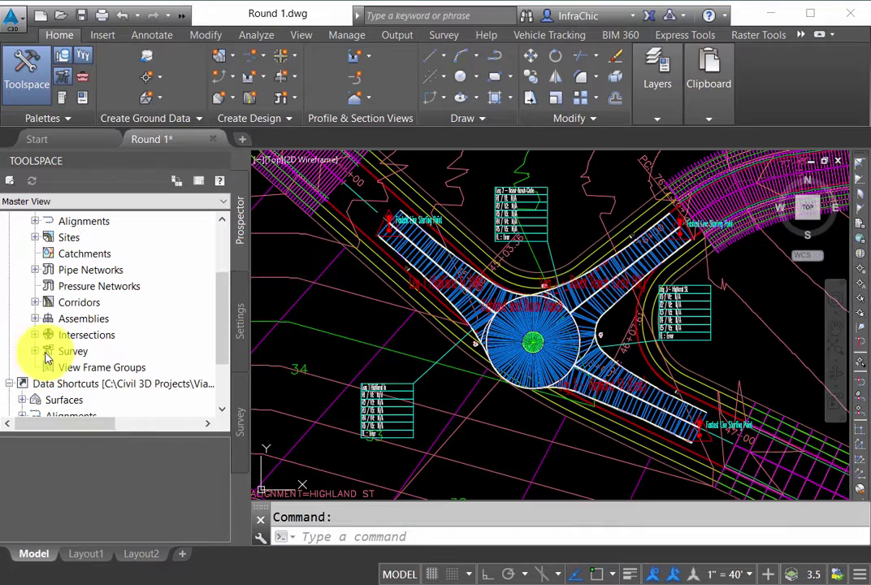
{"action": "left_click", "coordinate": [35, 303]}
{"action": "left_click", "coordinate": [102, 335]}
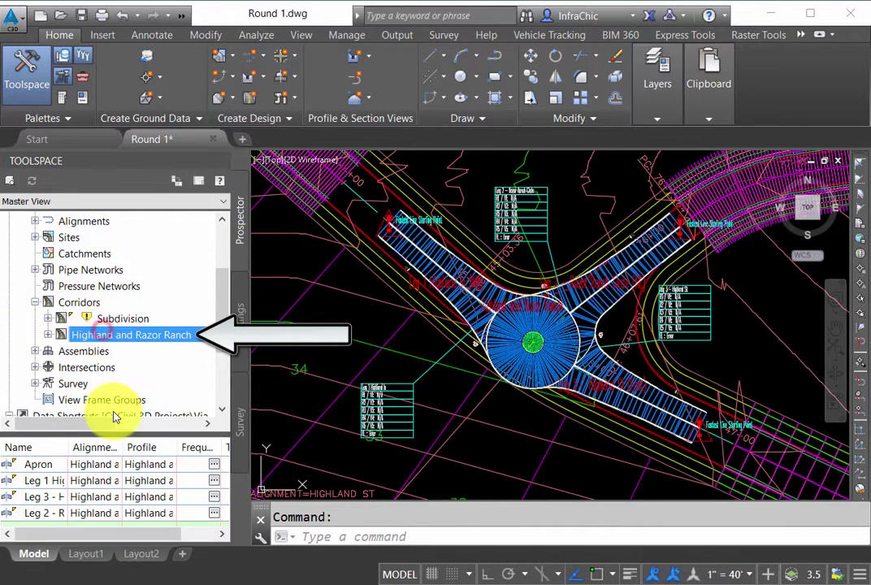
Step: Zoom in on the Leg 3 – Highland St (East) end and its Fastest Line Starting Point marker
{"action": "scroll", "coordinate": [362, 445], "scroll_direction": "up", "scroll_amount": 4}
{"action": "scroll", "coordinate": [329, 357], "scroll_direction": "up", "scroll_amount": 2}
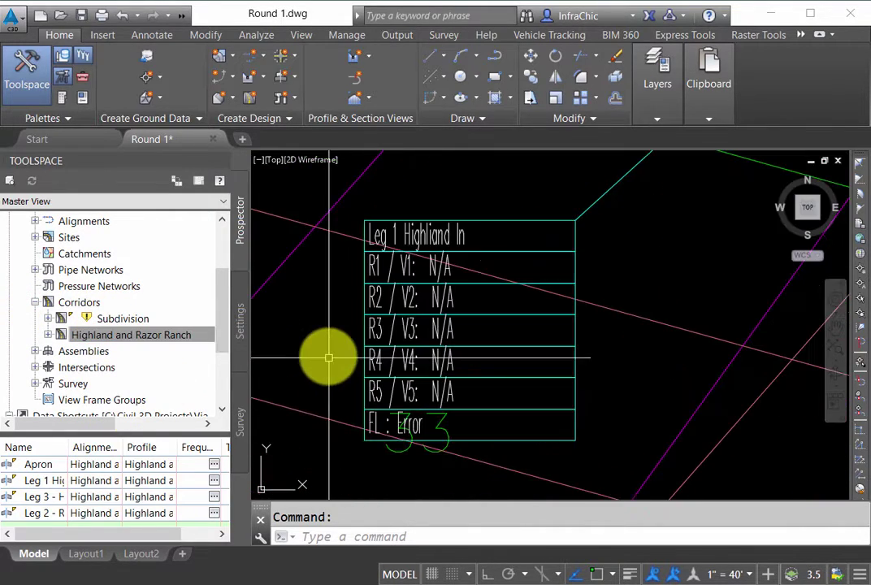
{"action": "scroll", "coordinate": [327, 459], "scroll_direction": "down", "scroll_amount": 6}
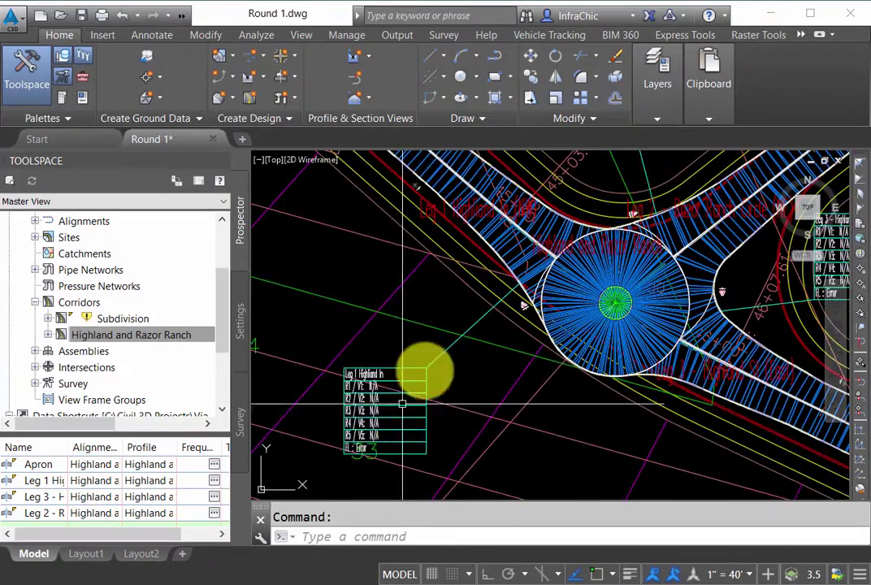
{"action": "scroll", "coordinate": [456, 268], "scroll_direction": "down", "scroll_amount": 4}
{"action": "scroll", "coordinate": [488, 256], "scroll_direction": "up", "scroll_amount": 7}
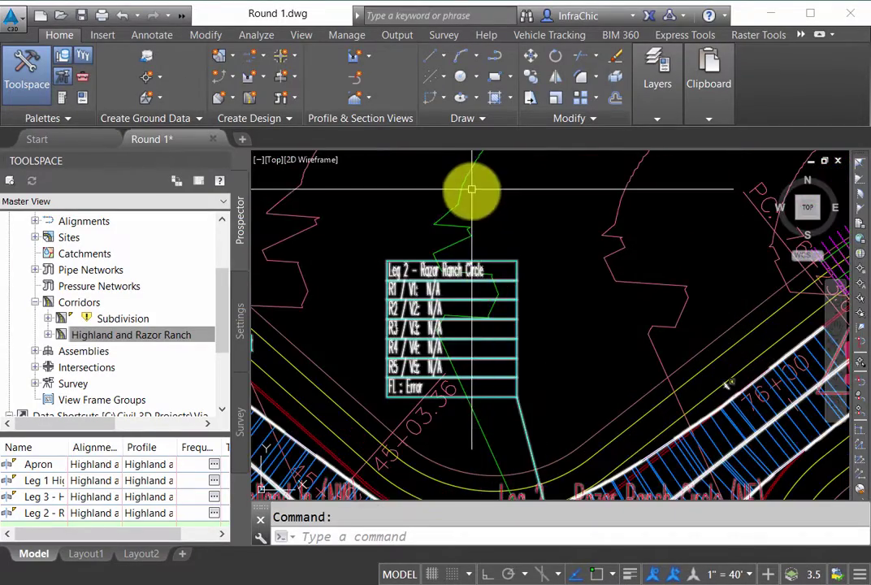
{"action": "scroll", "coordinate": [470, 185], "scroll_direction": "down", "scroll_amount": 2}
{"action": "scroll", "coordinate": [470, 184], "scroll_direction": "down", "scroll_amount": 4}
{"action": "scroll", "coordinate": [568, 362], "scroll_direction": "up", "scroll_amount": 6}
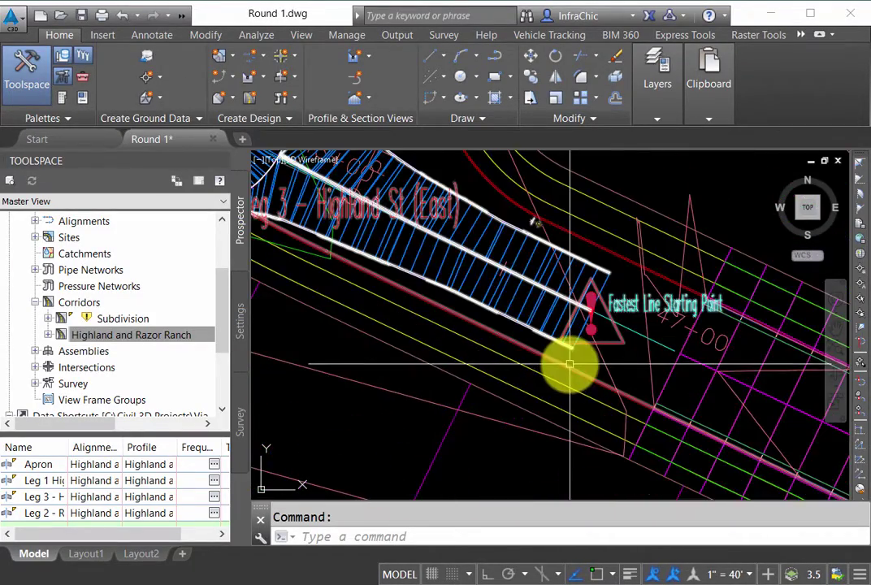
{"action": "scroll", "coordinate": [572, 370], "scroll_direction": "down", "scroll_amount": 5}
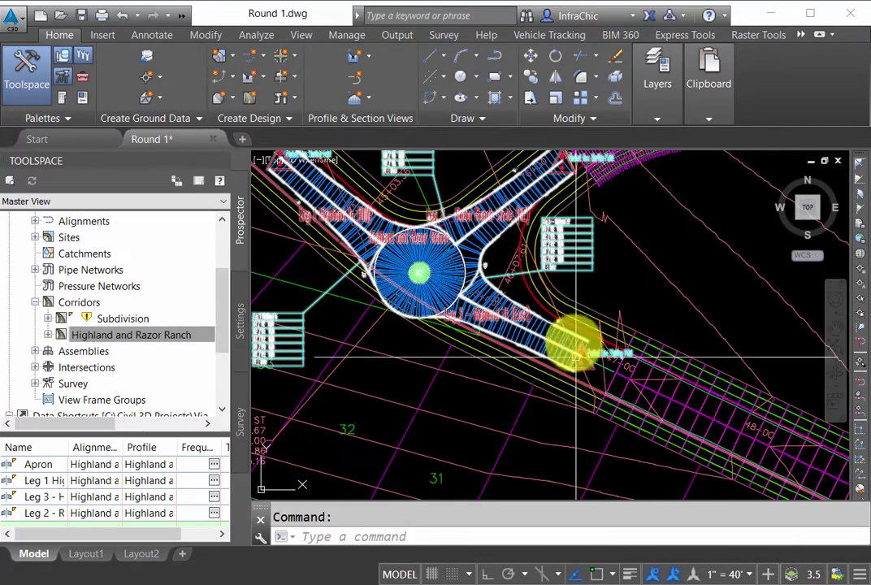
{"action": "scroll", "coordinate": [617, 377], "scroll_direction": "up", "scroll_amount": 5}
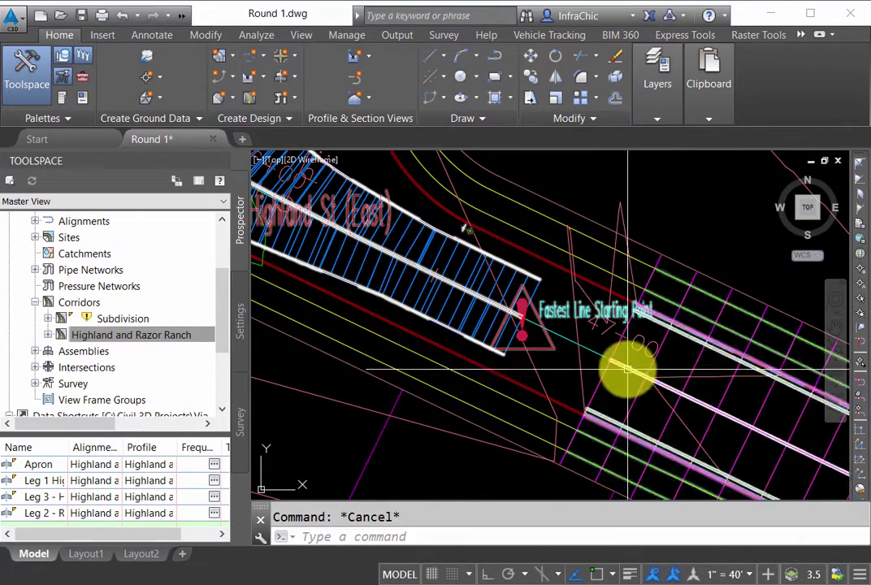
Step: Drag the roundabout's Highland St (East) leg-end grip to the existing corridor's end with an END snap
{"action": "left_click", "coordinate": [618, 366]}
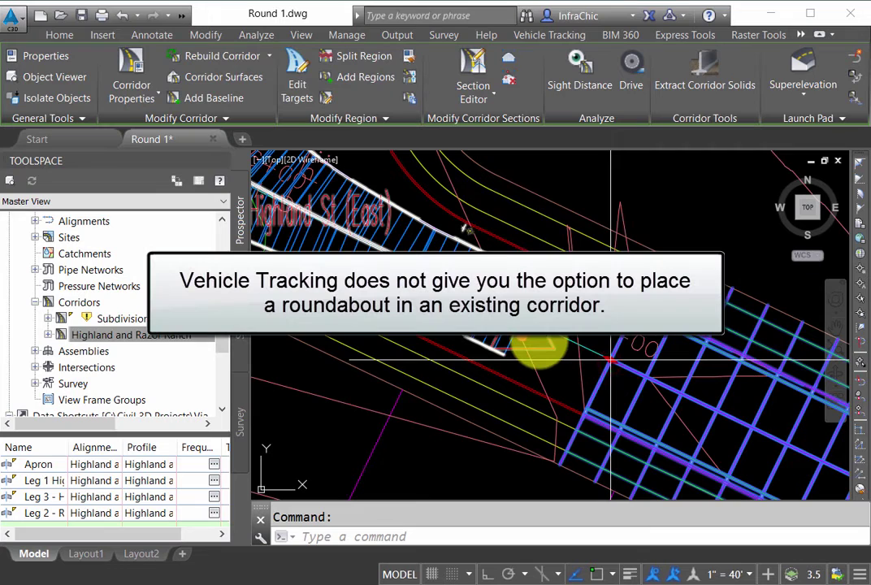
{"action": "left_click", "coordinate": [611, 359]}
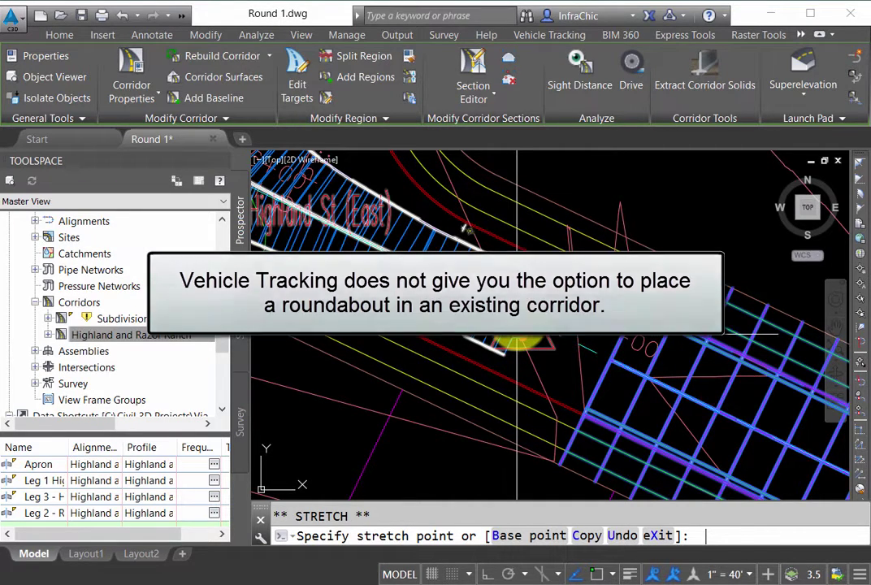
{"action": "type", "text": "end"}
{"action": "key", "text": "Return"}
{"action": "left_click", "coordinate": [465, 228]}
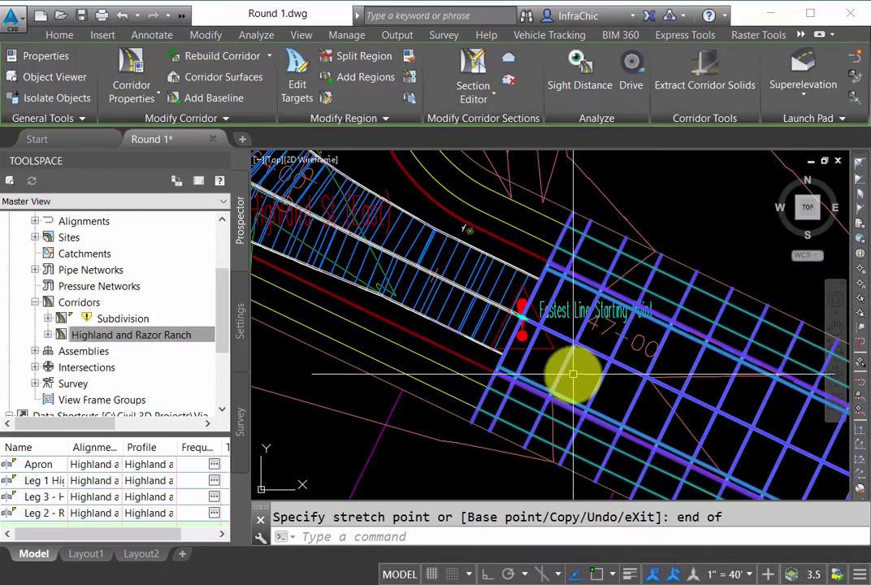
{"action": "key", "text": "Escape"}
{"action": "scroll", "coordinate": [624, 385], "scroll_direction": "down", "scroll_amount": 4}
{"action": "scroll", "coordinate": [610, 366], "scroll_direction": "down", "scroll_amount": 2}
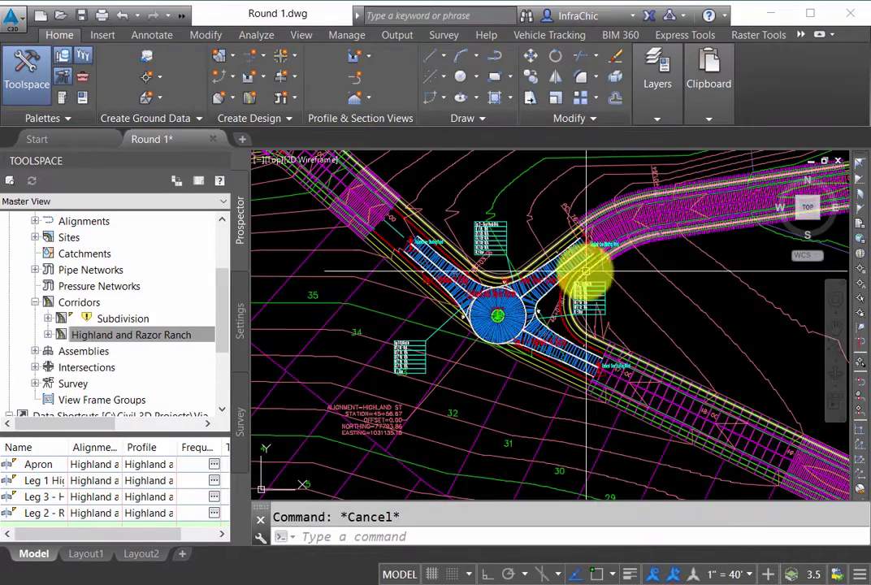
{"action": "scroll", "coordinate": [376, 240], "scroll_direction": "up", "scroll_amount": 2}
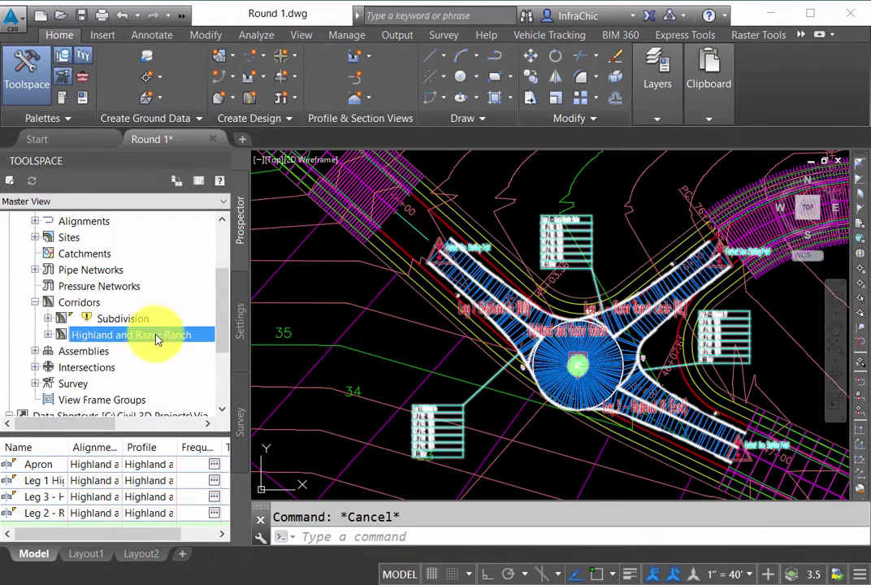
Step: Add a corridor surface using Top links as breaklines, with overhang correction set to Top Links
{"action": "right_click", "coordinate": [166, 335]}
{"action": "left_click", "coordinate": [181, 346]}
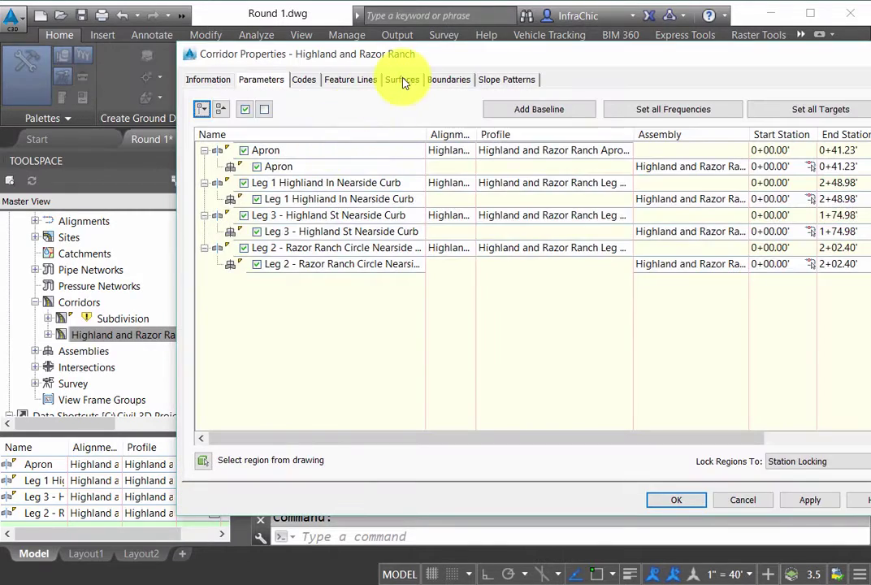
{"action": "left_click", "coordinate": [402, 80]}
{"action": "left_click", "coordinate": [202, 134]}
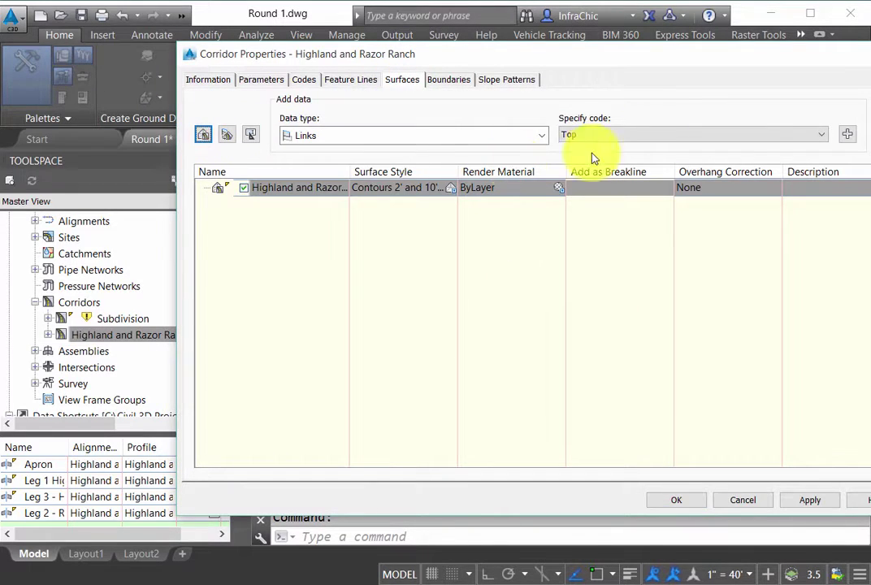
{"action": "left_click", "coordinate": [848, 134]}
{"action": "left_click", "coordinate": [571, 204]}
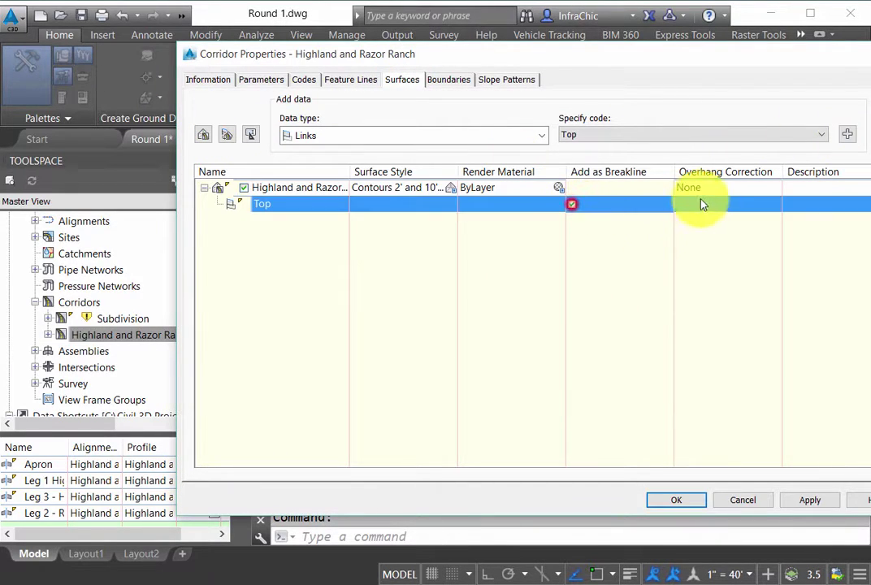
{"action": "left_click", "coordinate": [721, 188]}
{"action": "left_click", "coordinate": [704, 205]}
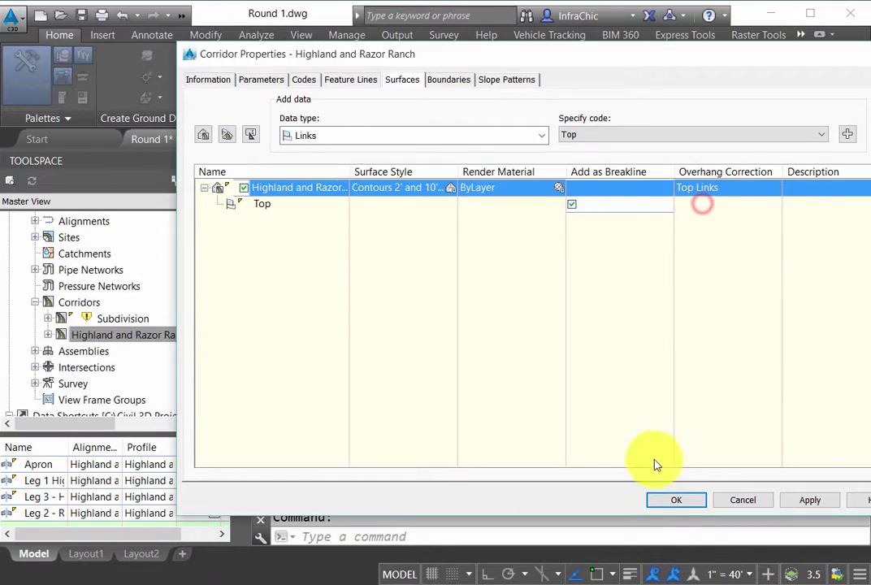
{"action": "left_click", "coordinate": [674, 497]}
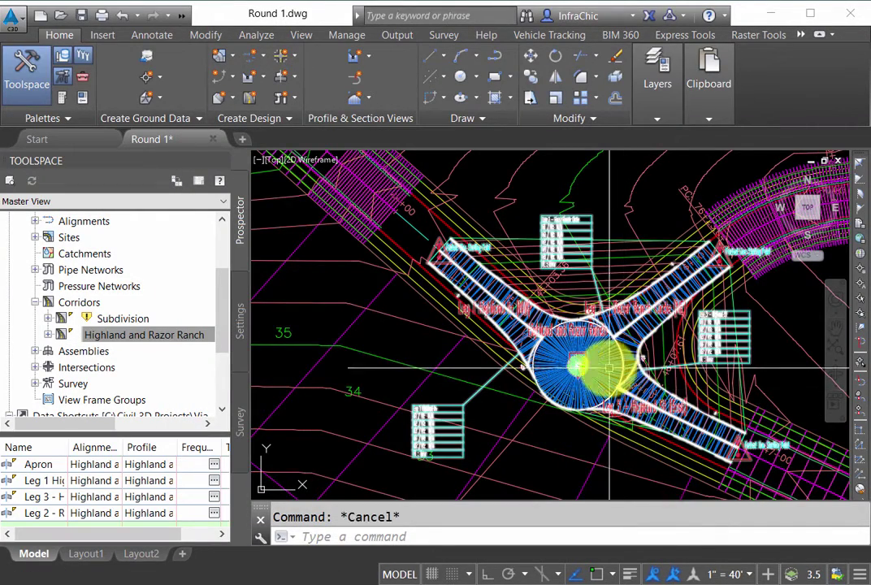
Step: Add a Paste Surface edit to Corr FG's definition using the Highland and Razor Ranch Surface - (3)
{"action": "scroll", "coordinate": [203, 252], "scroll_direction": "up", "scroll_amount": 2}
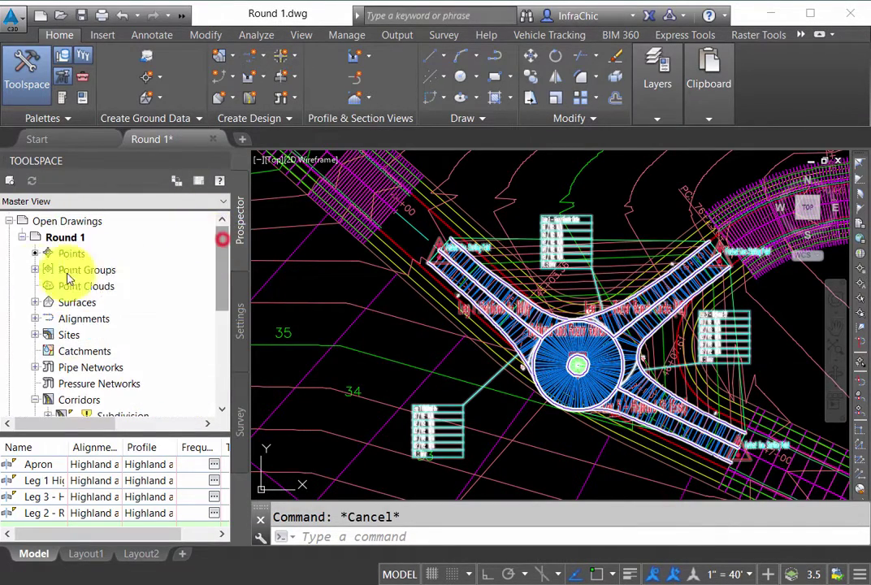
{"action": "left_click", "coordinate": [35, 303]}
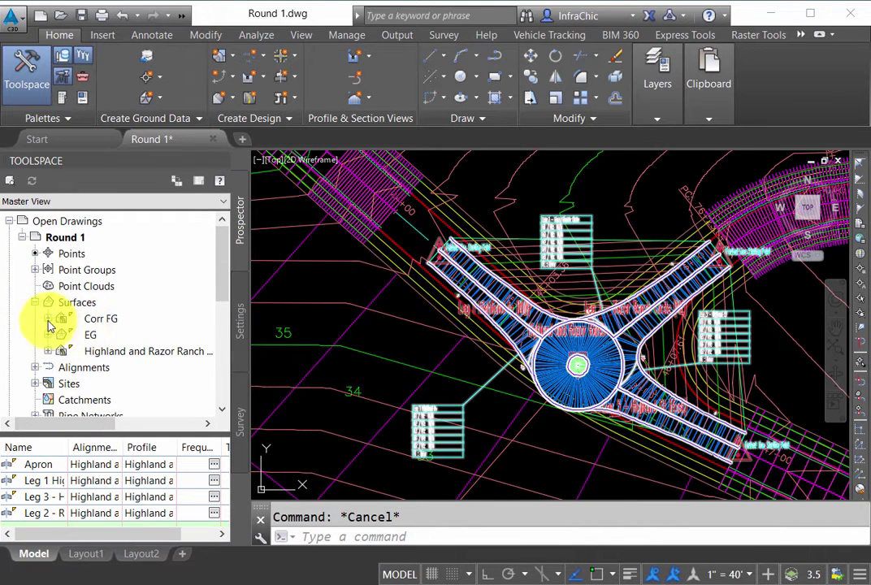
{"action": "left_click", "coordinate": [47, 320]}
{"action": "left_click", "coordinate": [55, 365]}
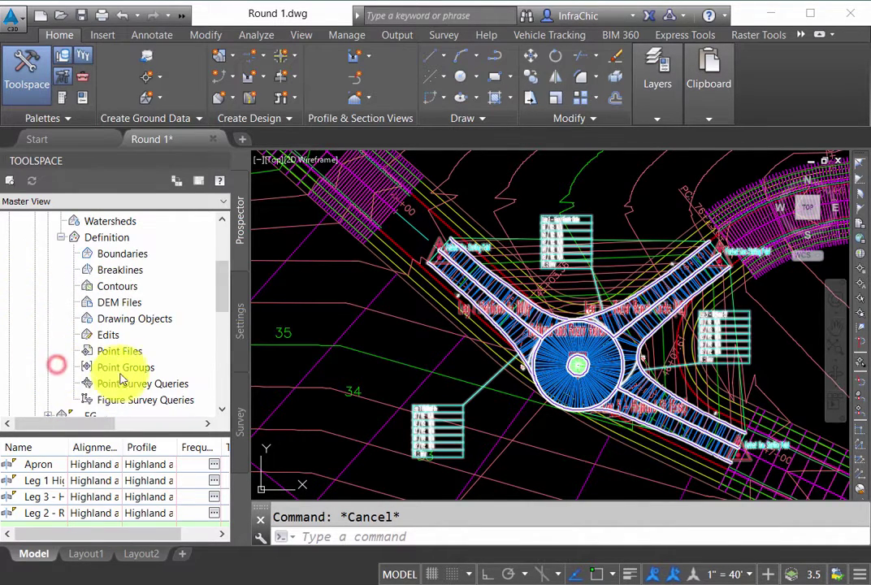
{"action": "right_click", "coordinate": [110, 335]}
{"action": "left_click", "coordinate": [136, 499]}
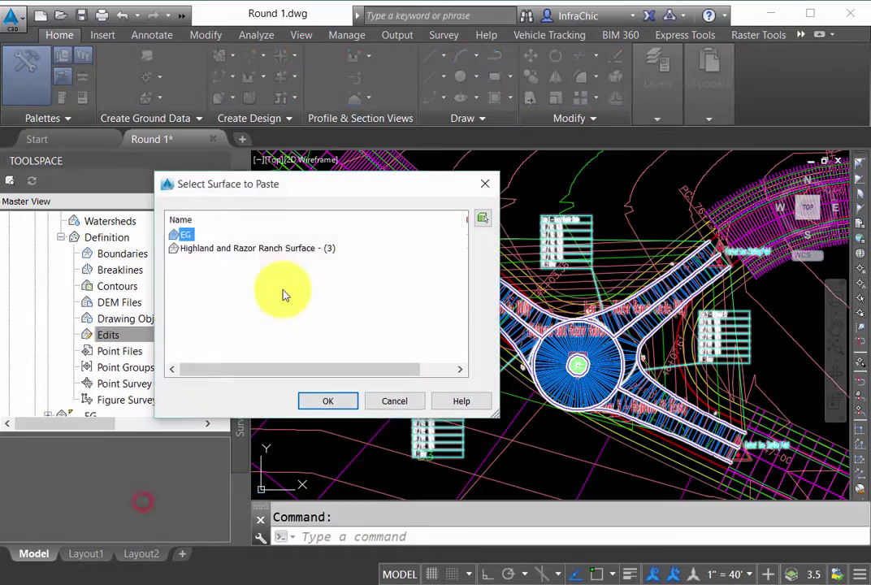
{"action": "left_click", "coordinate": [266, 248]}
{"action": "left_click", "coordinate": [324, 401]}
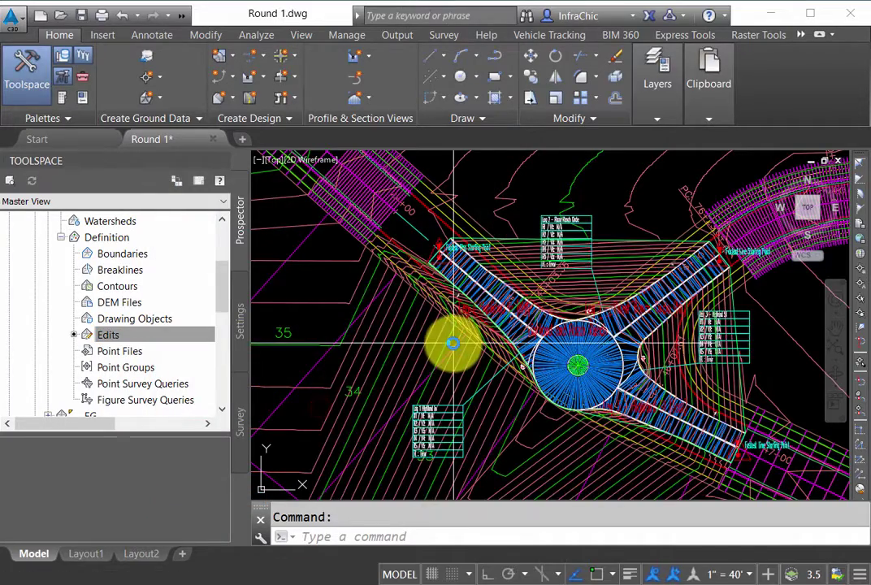
{"action": "key", "text": "Escape"}
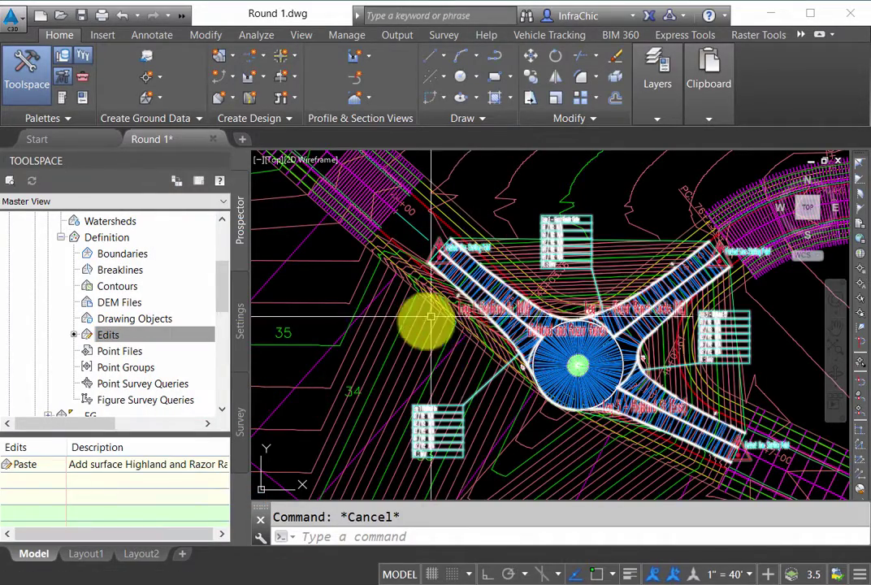
Step: Zoom and pan over to the corridor assemblies and select the top assembly to inspect it
{"action": "scroll", "coordinate": [423, 330], "scroll_direction": "down", "scroll_amount": 5}
{"action": "scroll", "coordinate": [424, 329], "scroll_direction": "down", "scroll_amount": 5}
{"action": "scroll", "coordinate": [560, 231], "scroll_direction": "up", "scroll_amount": 5}
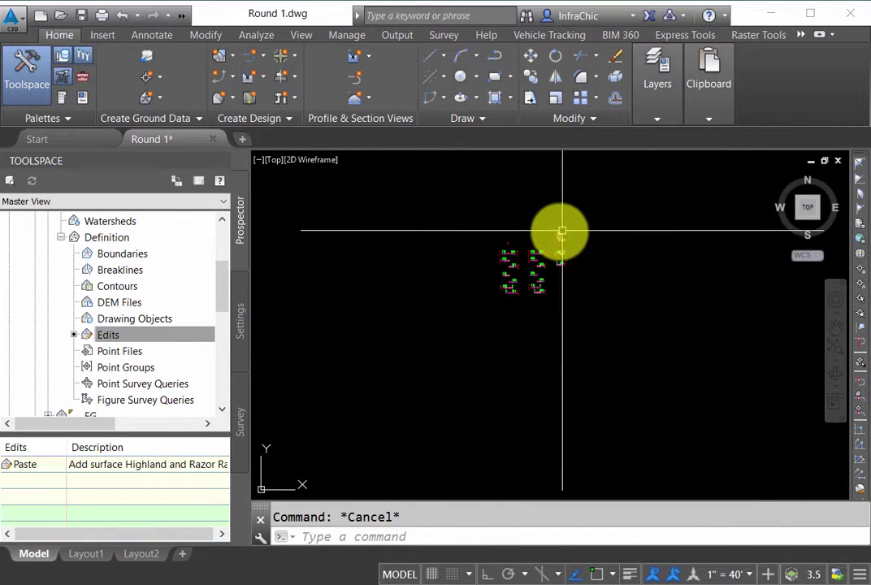
{"action": "scroll", "coordinate": [557, 235], "scroll_direction": "up", "scroll_amount": 4}
{"action": "scroll", "coordinate": [625, 402], "scroll_direction": "up", "scroll_amount": 3}
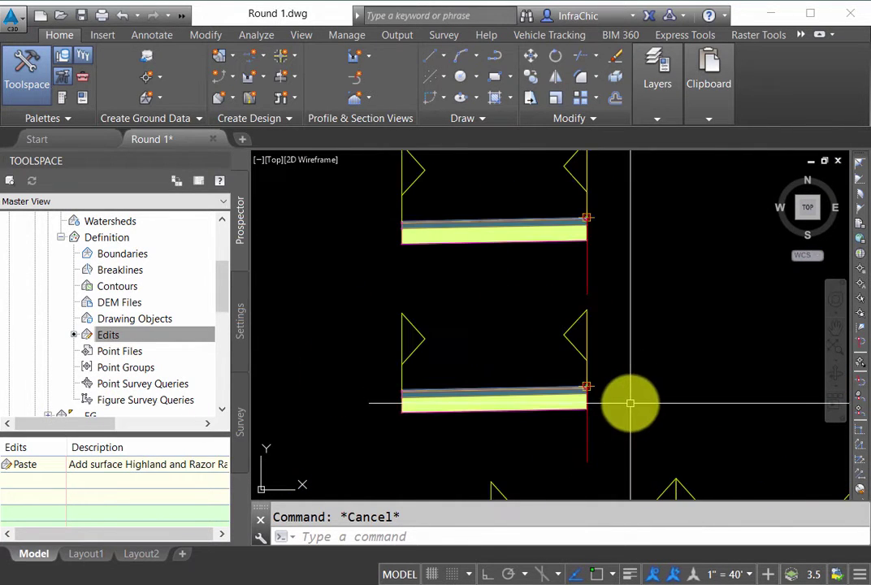
{"action": "scroll", "coordinate": [627, 401], "scroll_direction": "down", "scroll_amount": 3}
{"action": "scroll", "coordinate": [624, 395], "scroll_direction": "down", "scroll_amount": 2}
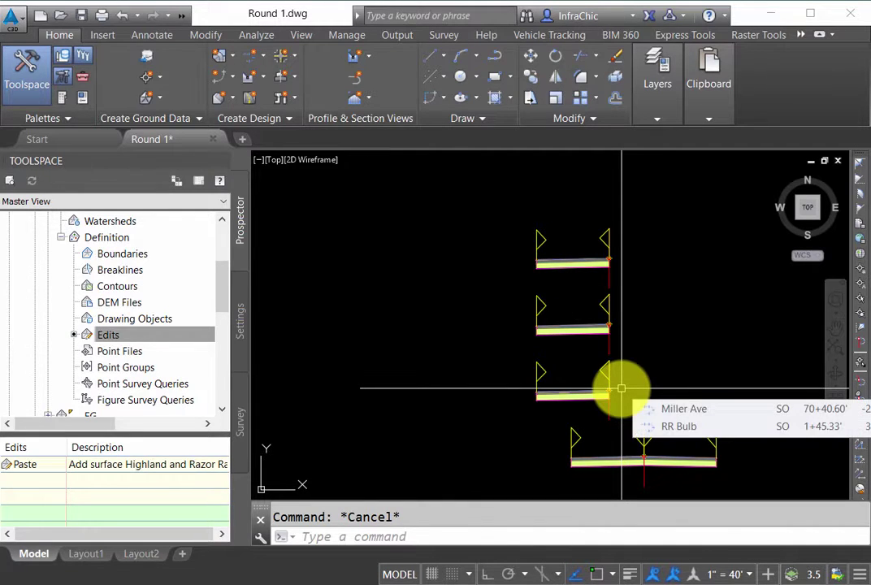
{"action": "left_click", "coordinate": [569, 264]}
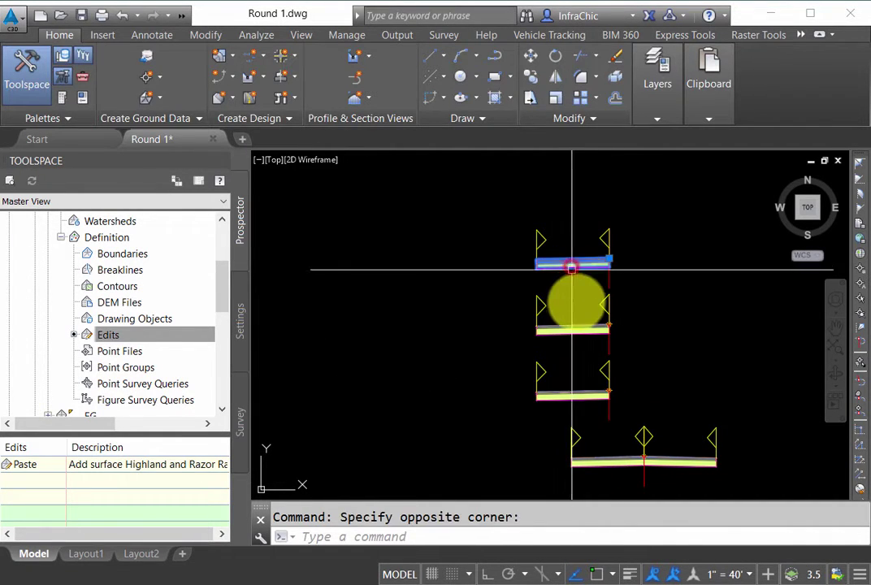
{"action": "scroll", "coordinate": [627, 239], "scroll_direction": "down", "scroll_amount": 5}
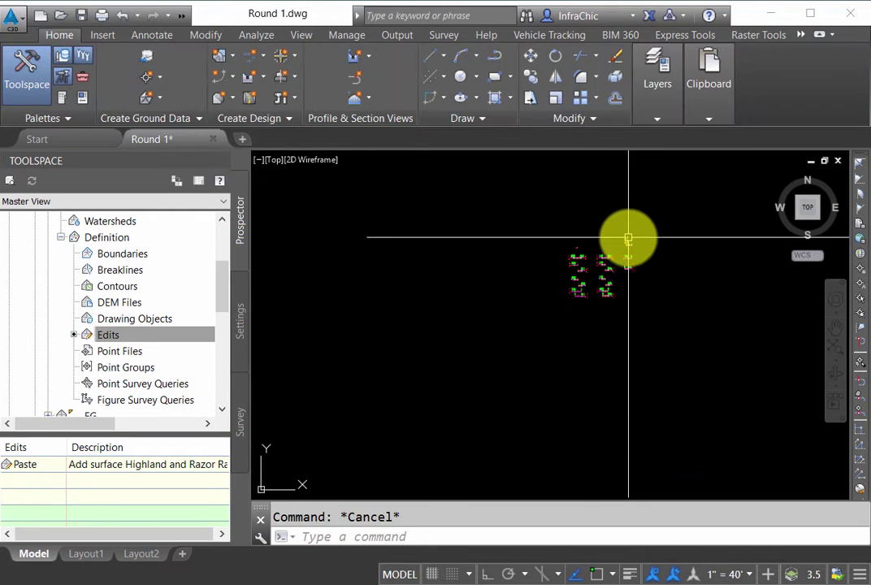